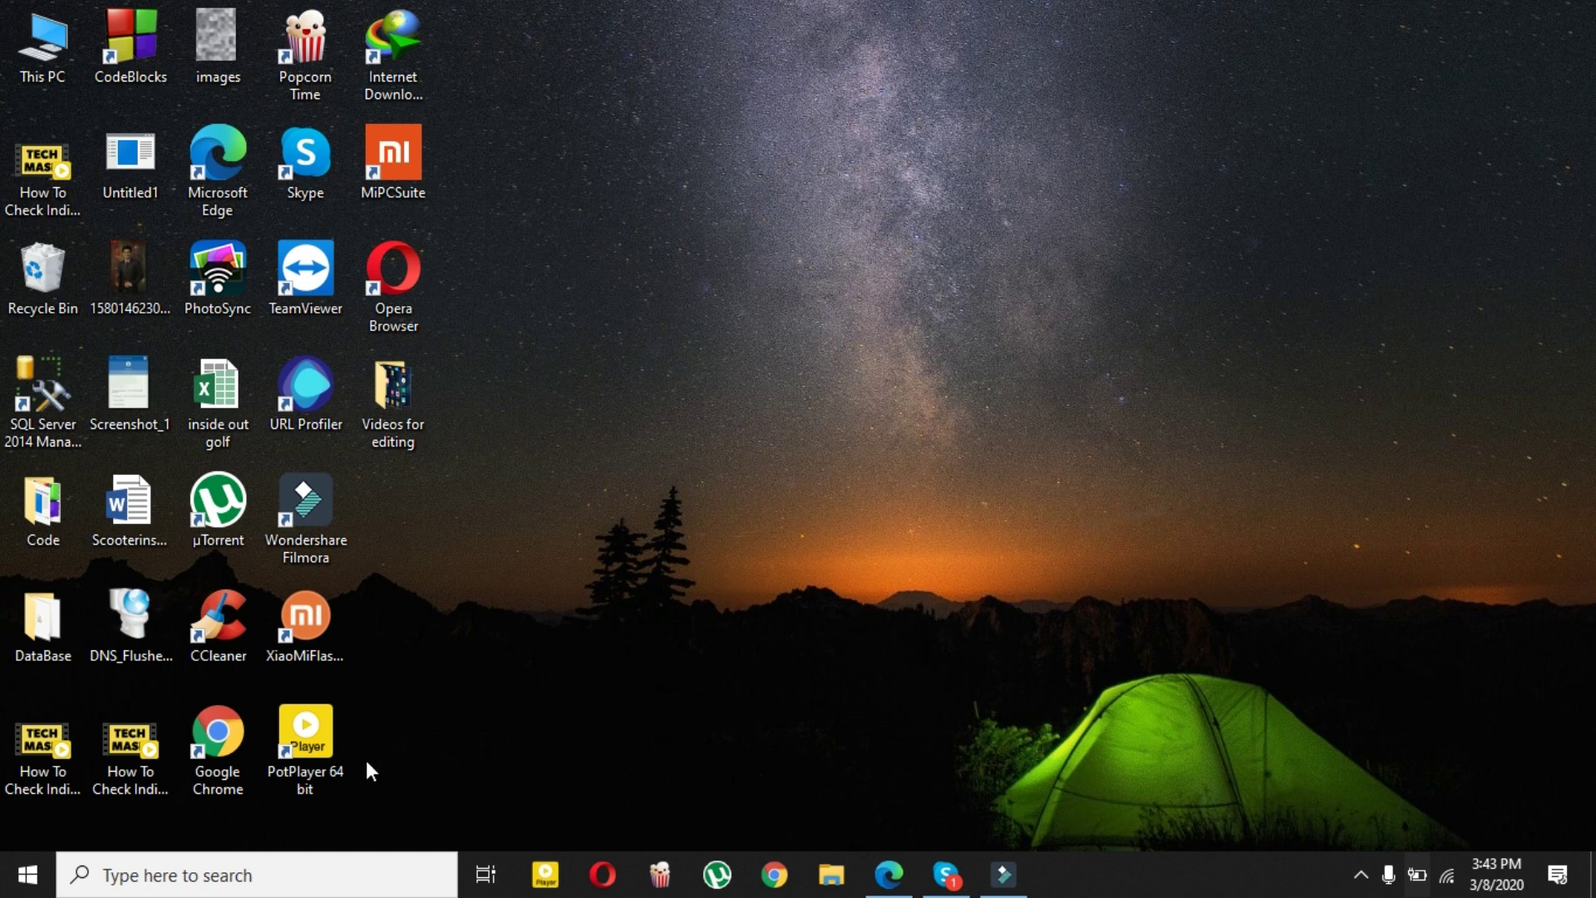
Step: Bring up the Run dialog from the Start menu with regedit in its Open box
click(291, 876)
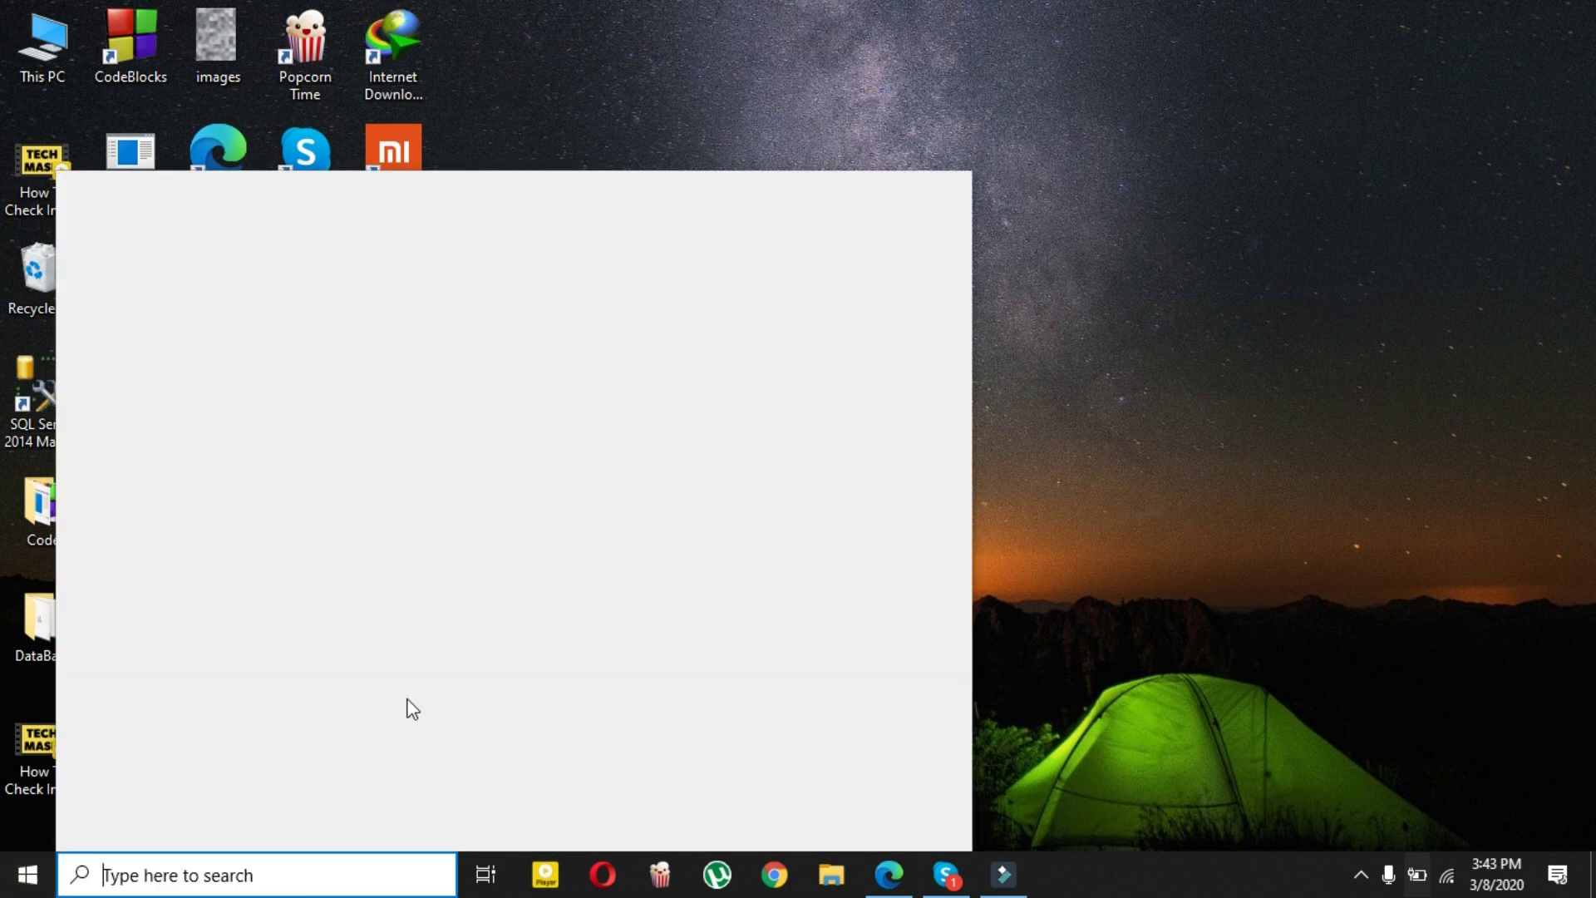
click(1147, 438)
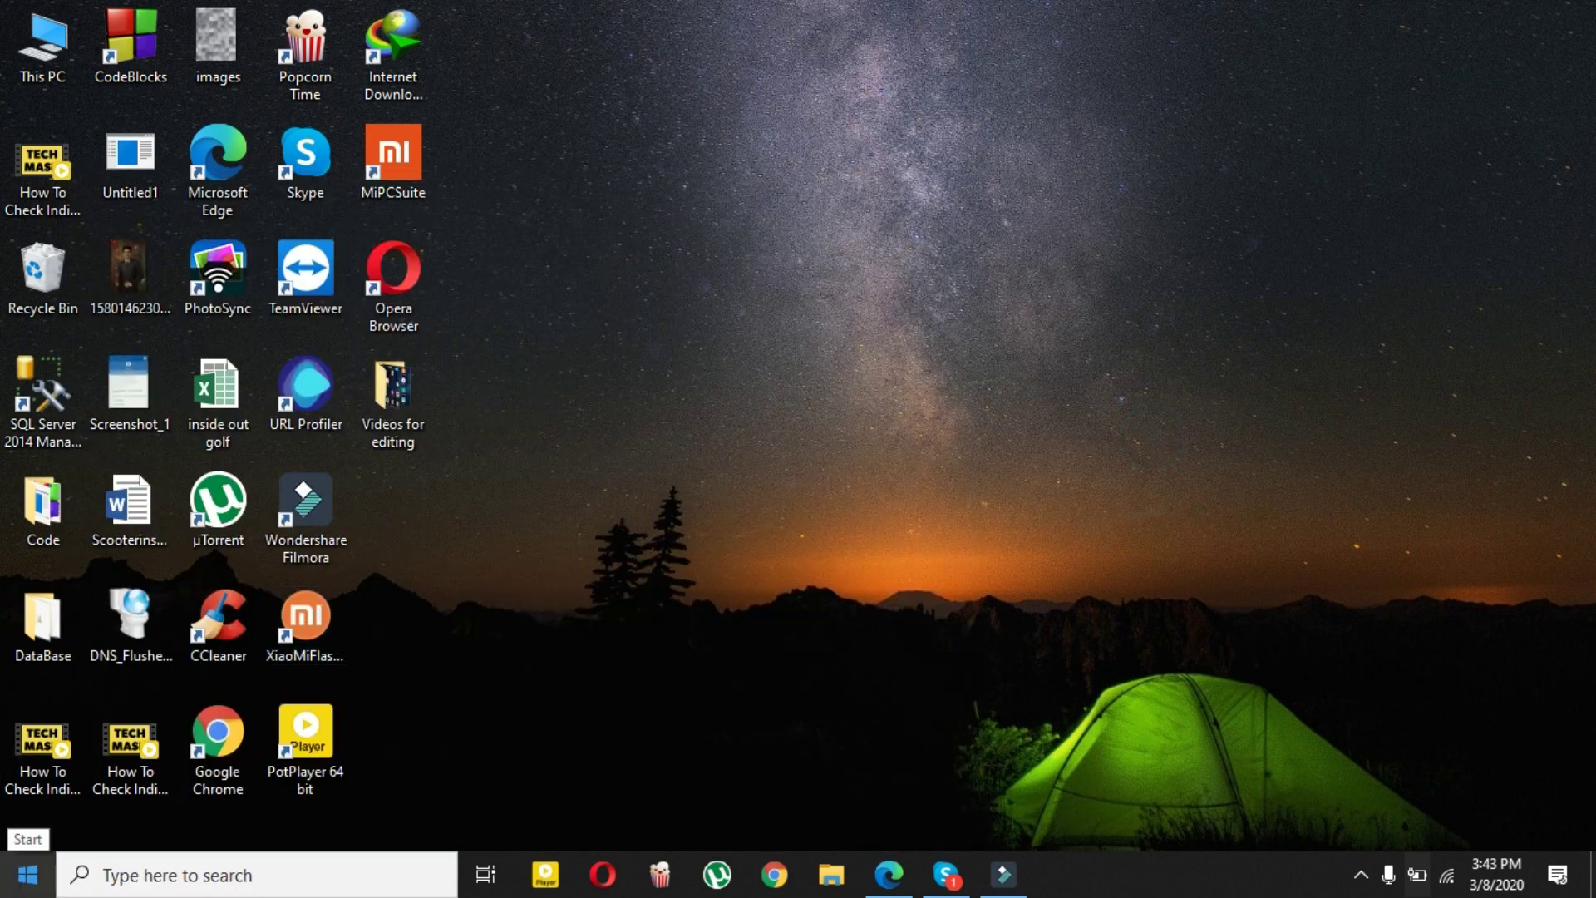
right_click(22, 892)
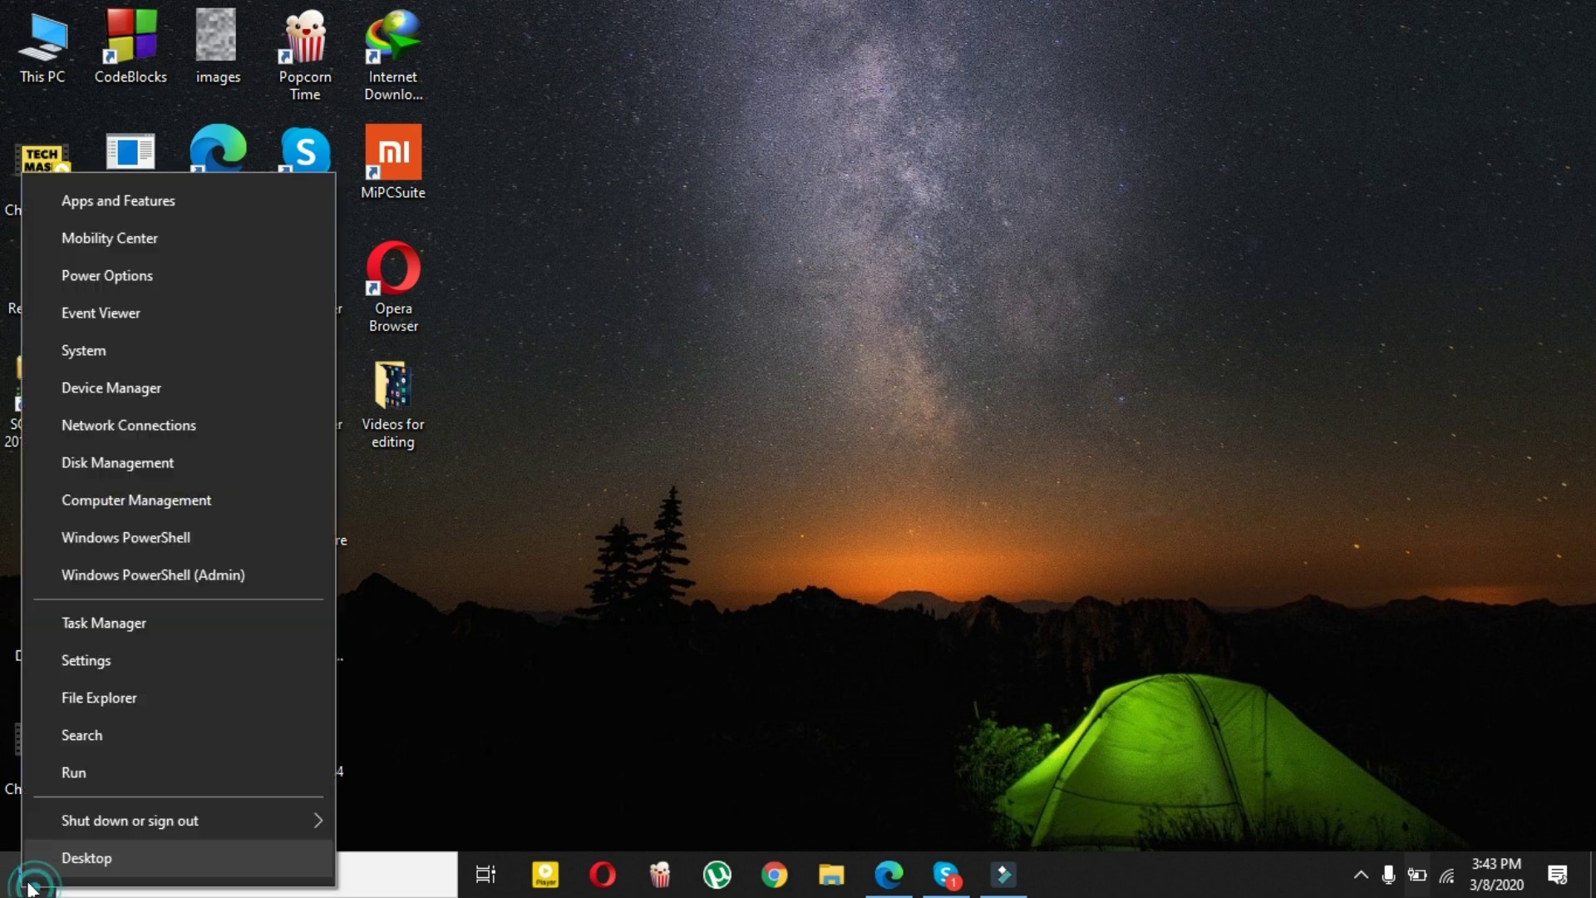
click(73, 774)
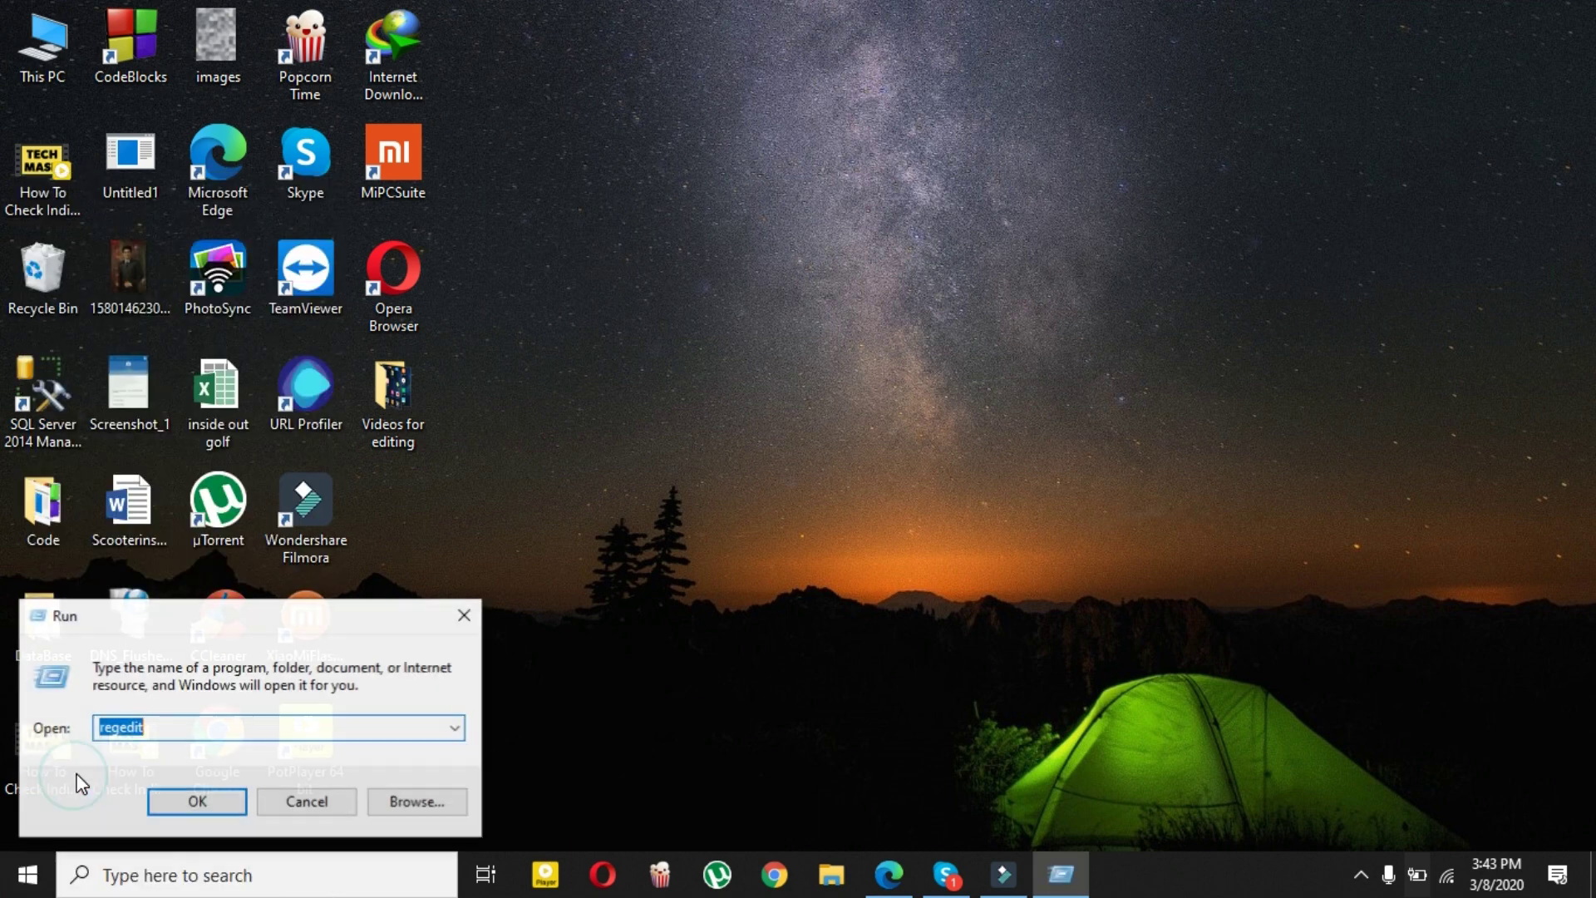
click(197, 736)
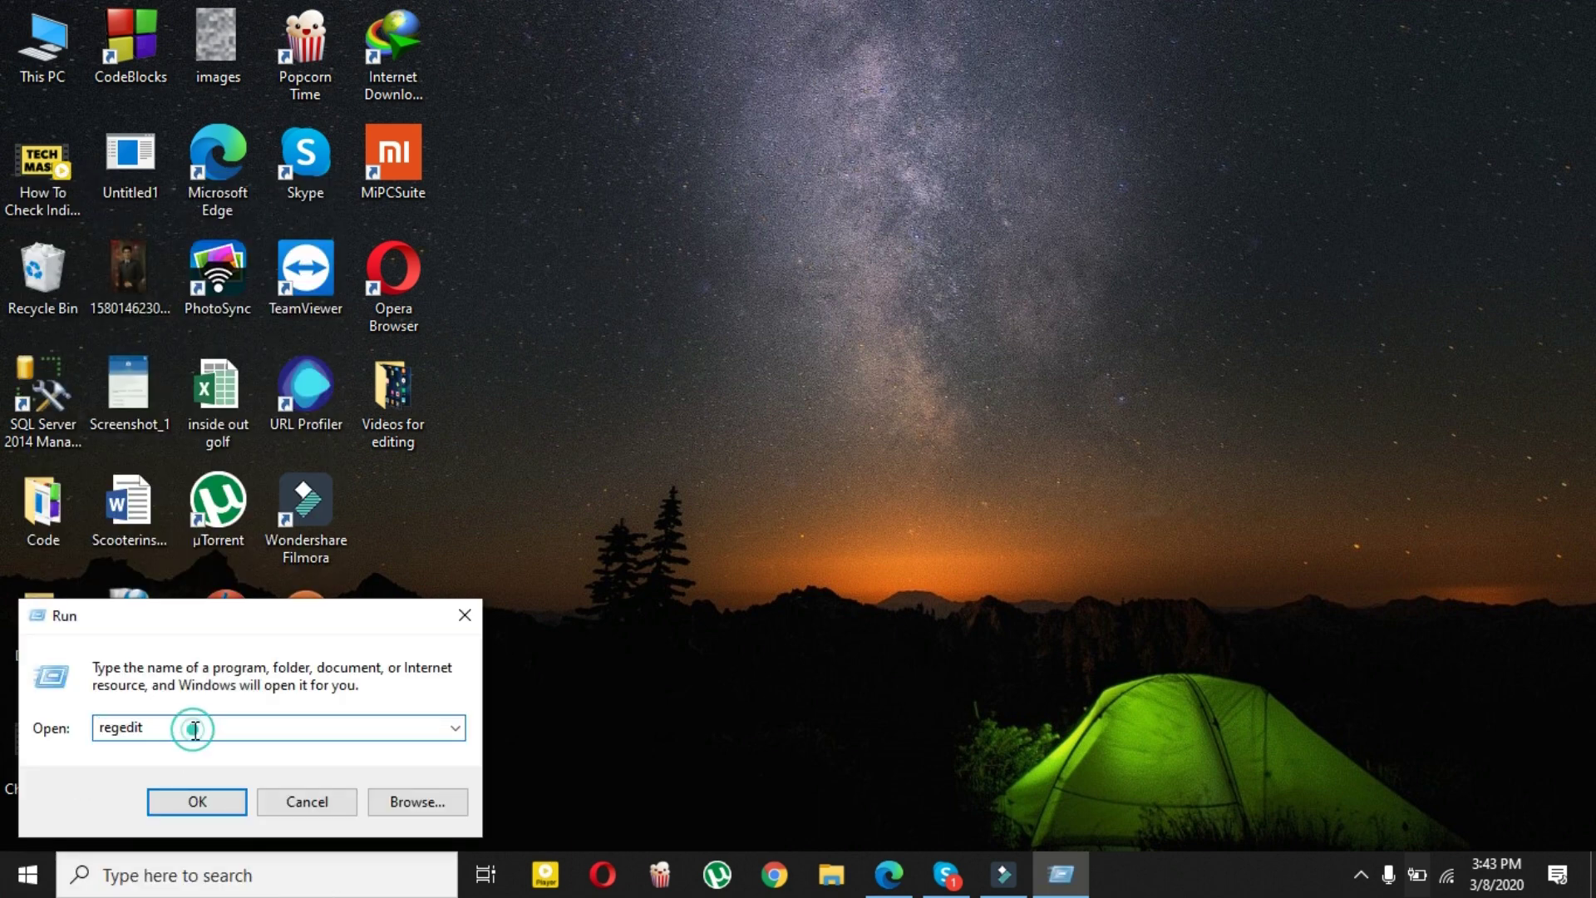
Step: Launch regedit and expand HKEY_LOCAL_MACHINE > SOFTWARE > WOW6432Node > Microsoft in the key tree
click(216, 807)
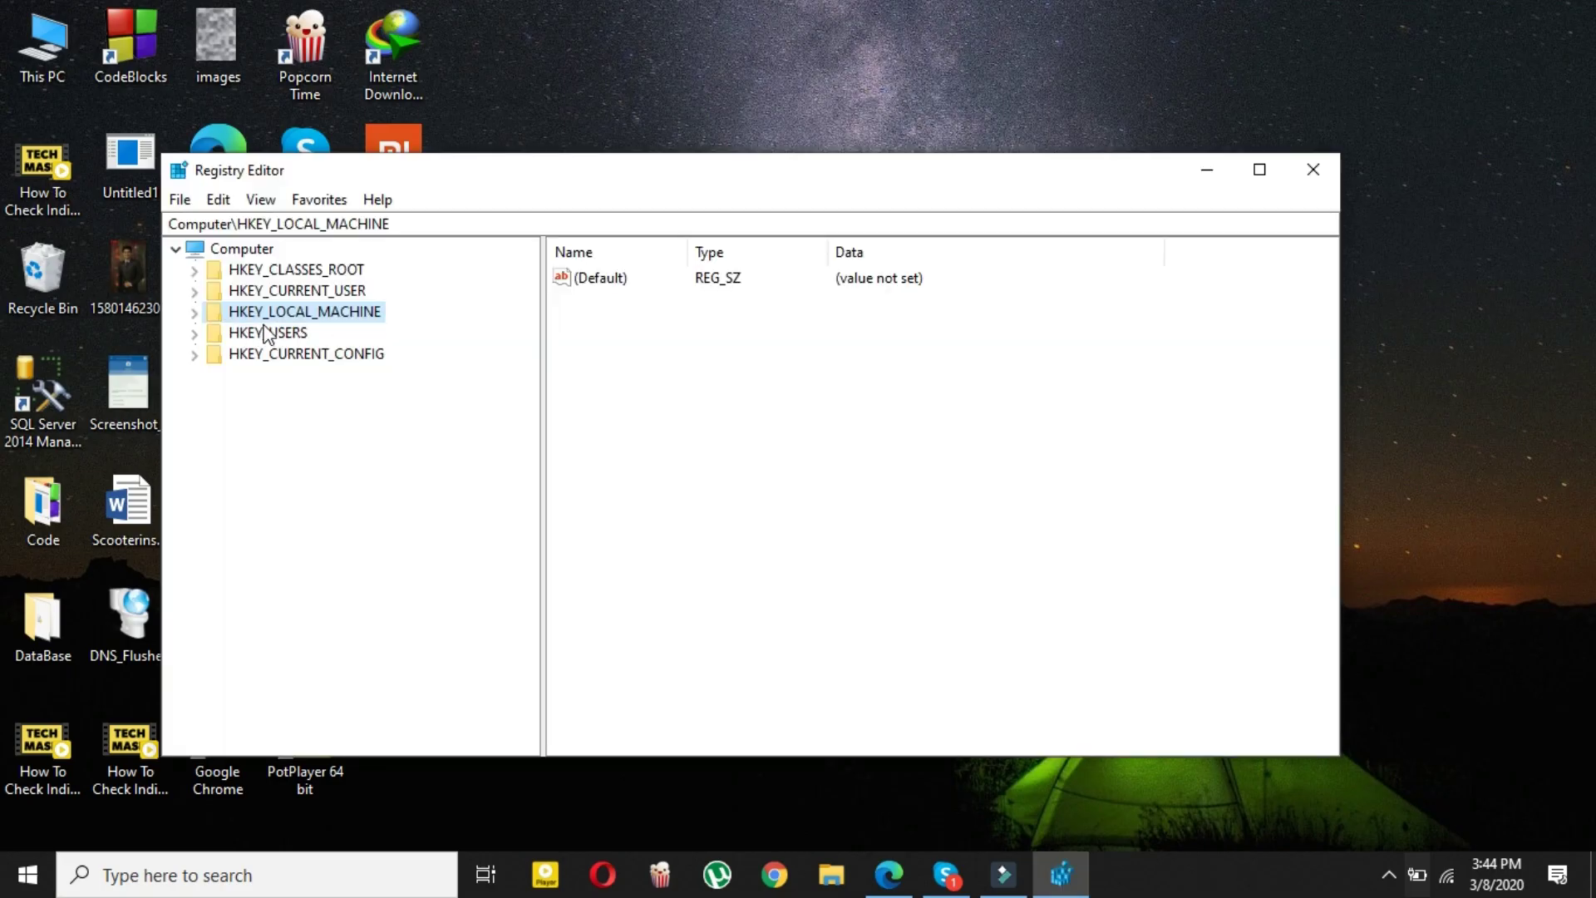
click(194, 313)
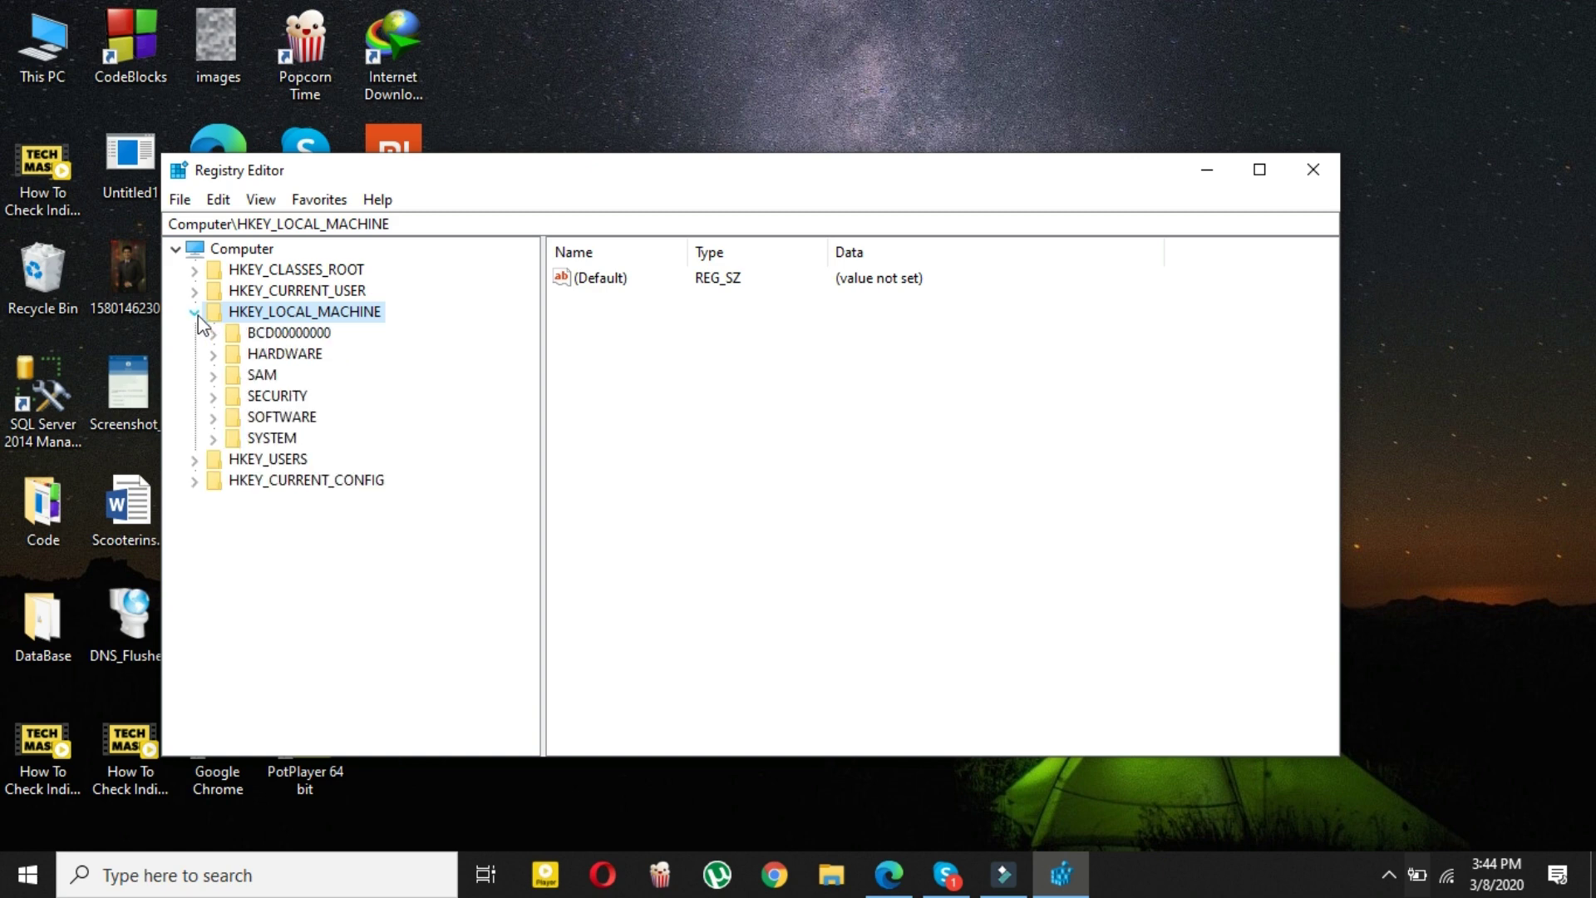
click(213, 419)
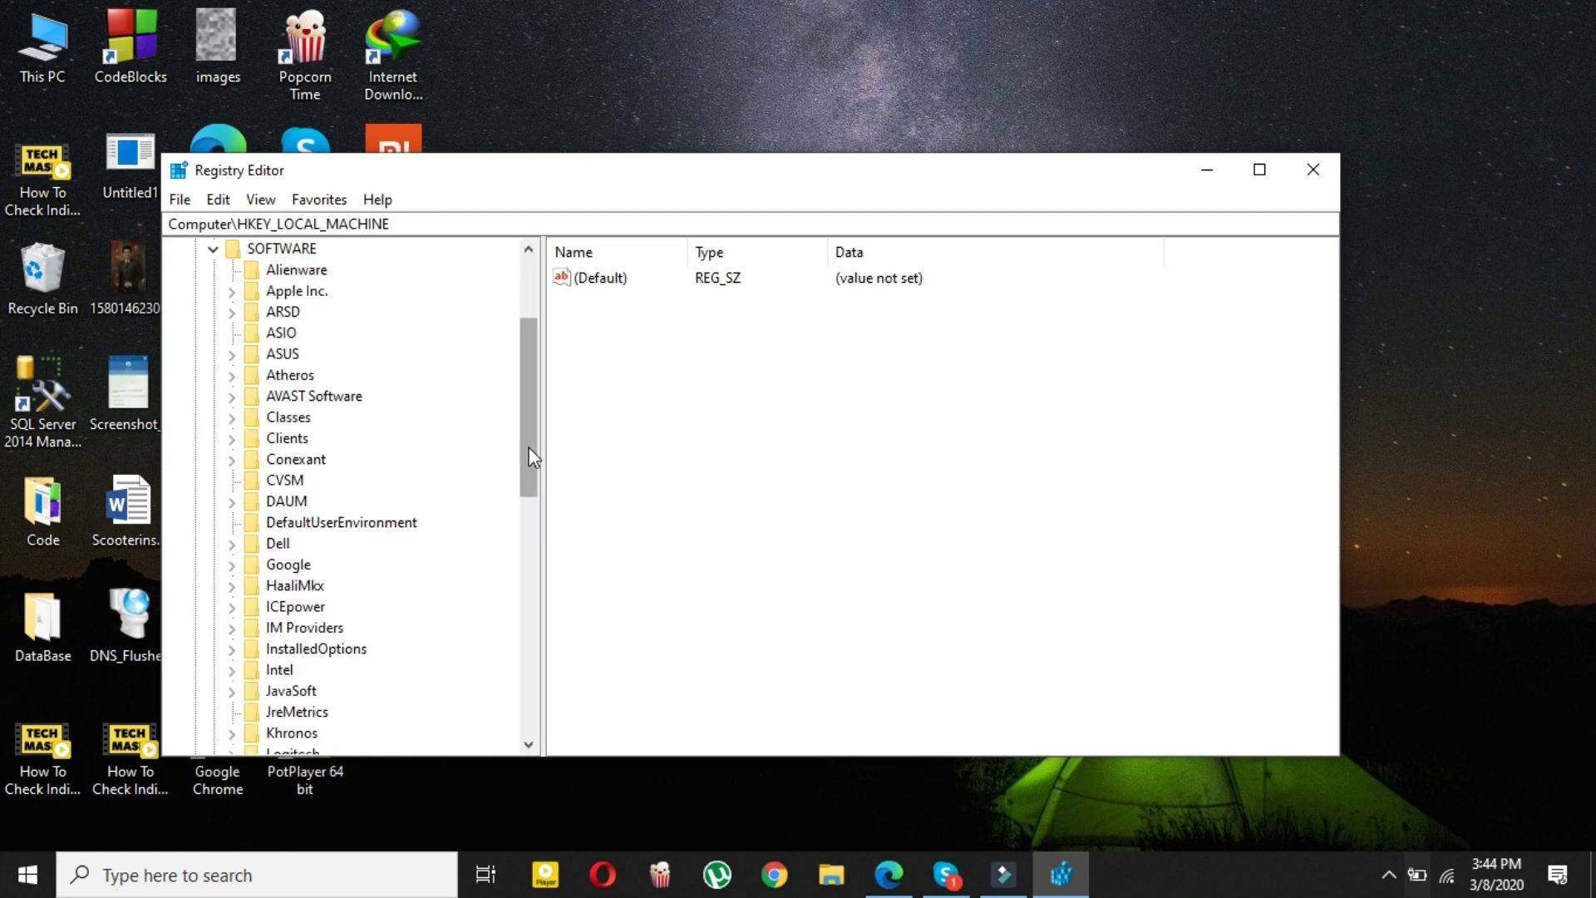
drag(530, 450, 553, 731)
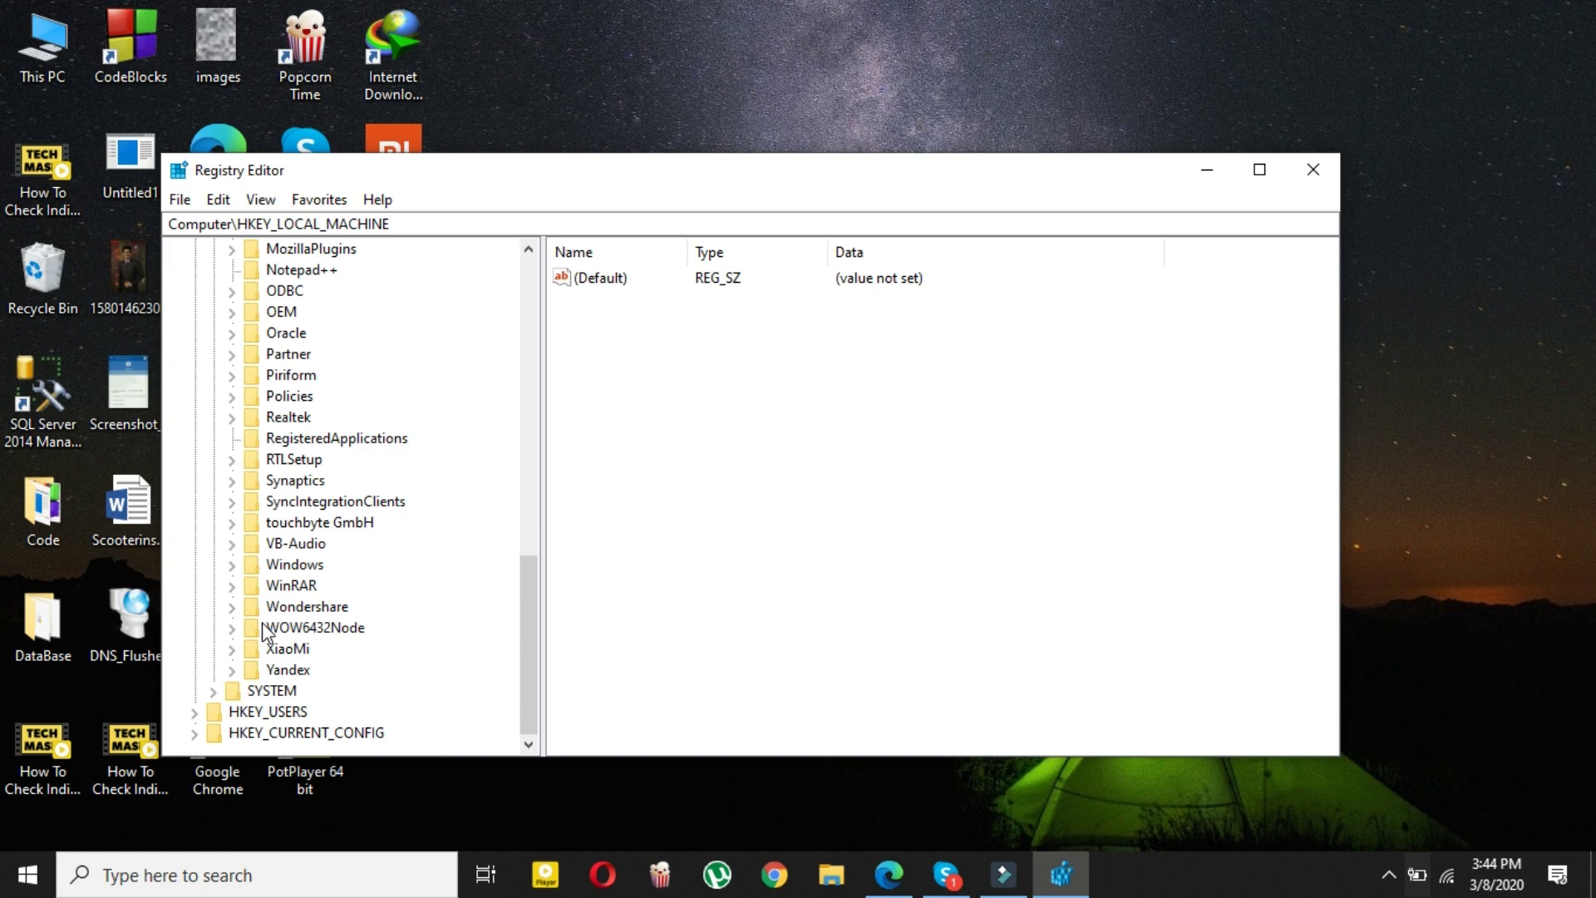
click(232, 628)
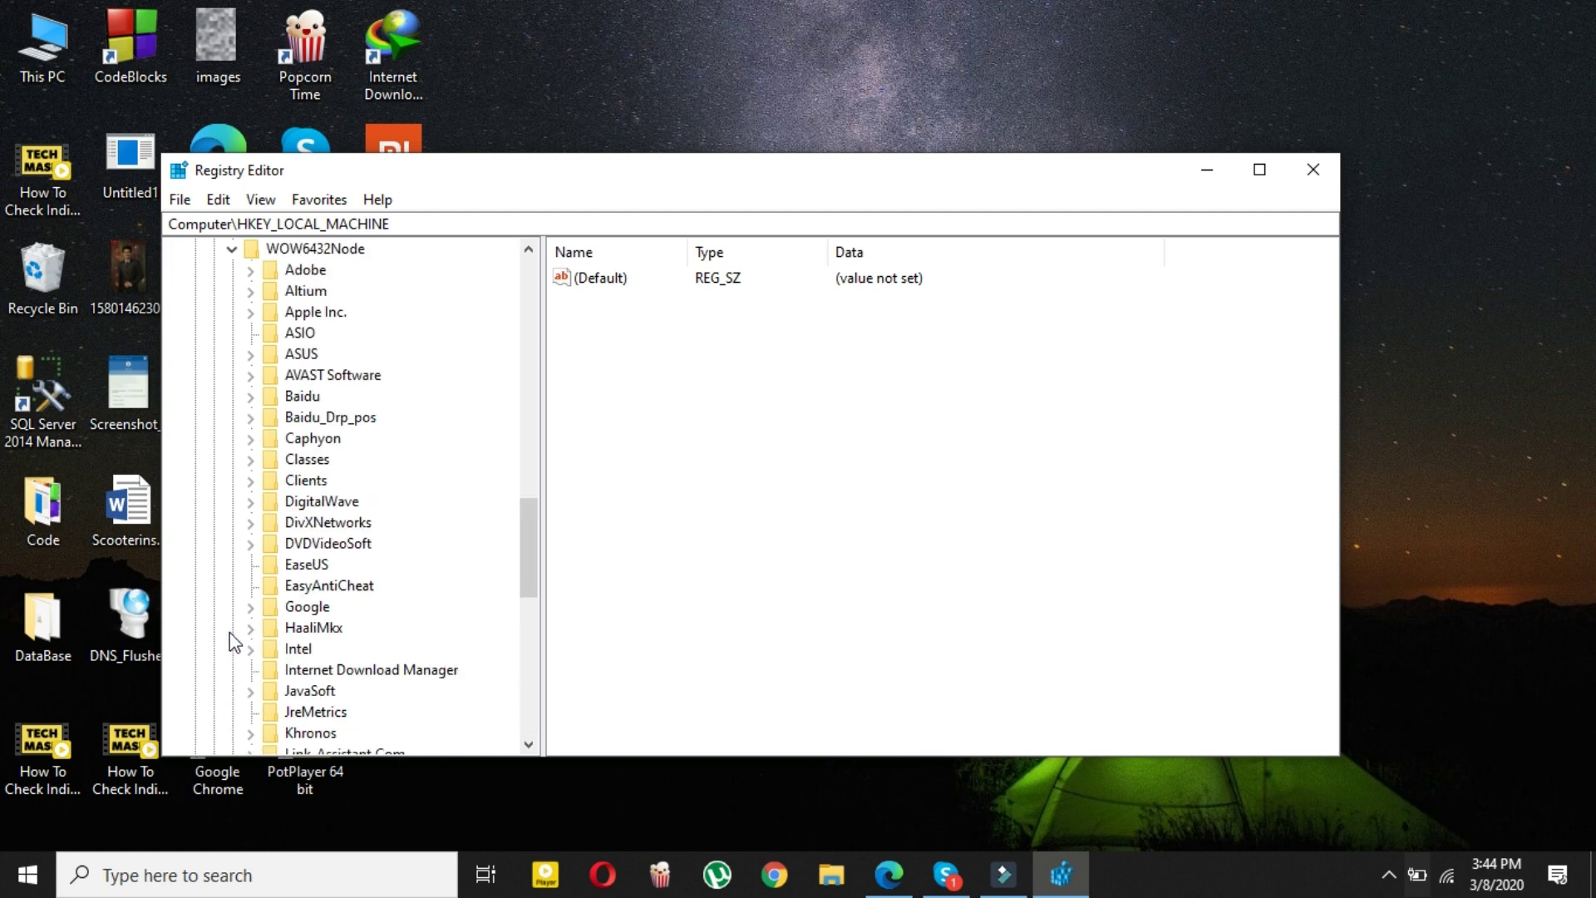
drag(528, 549, 525, 610)
click(250, 565)
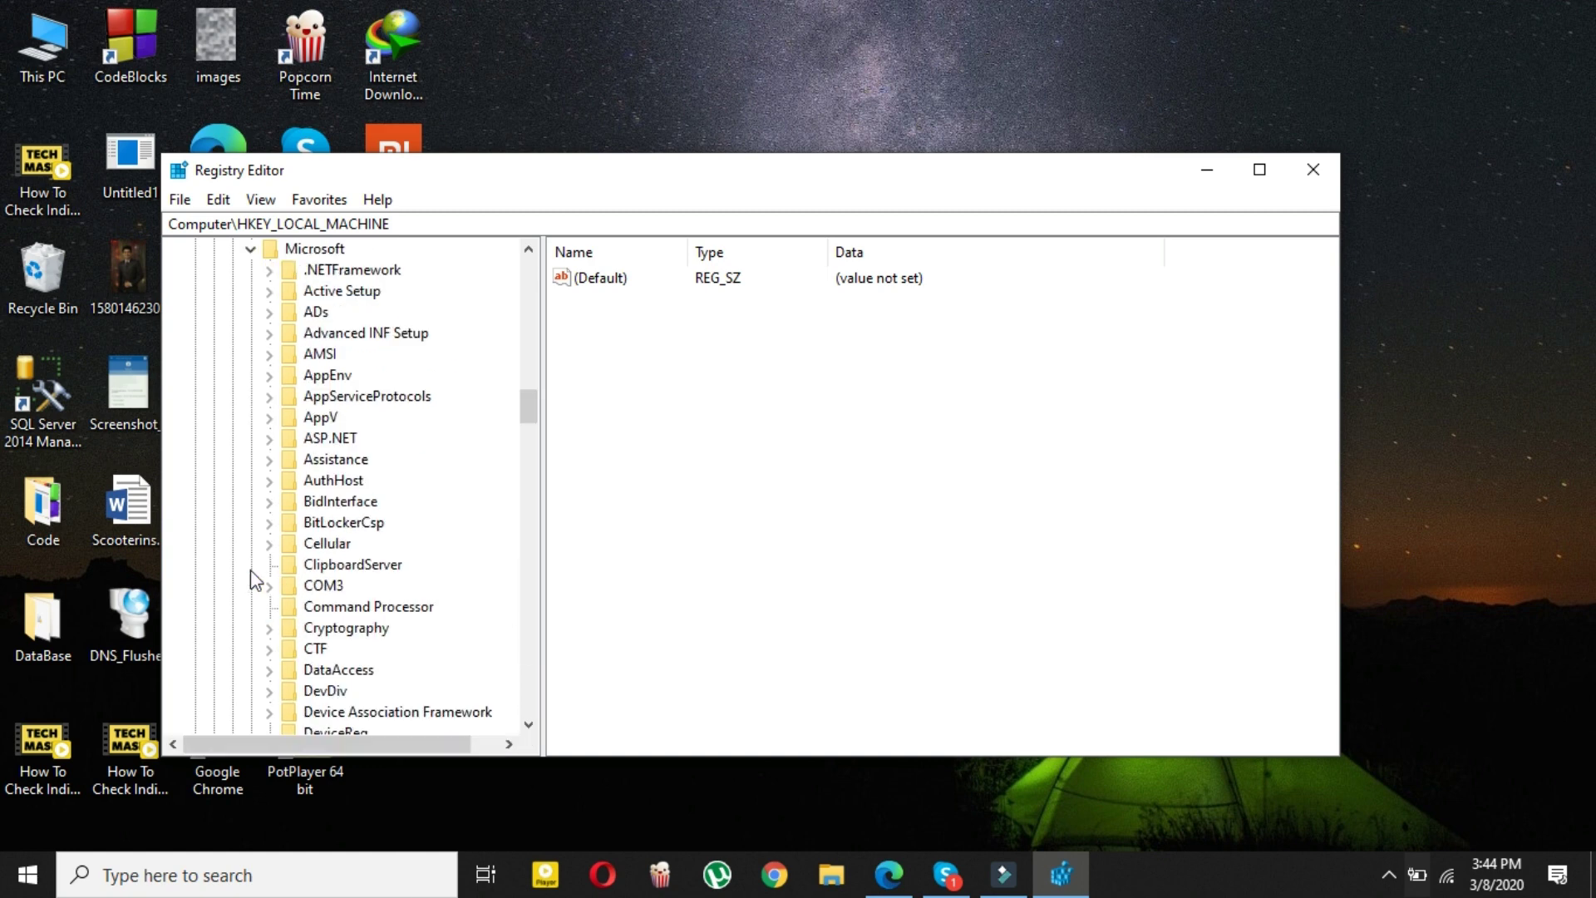
drag(528, 407, 527, 647)
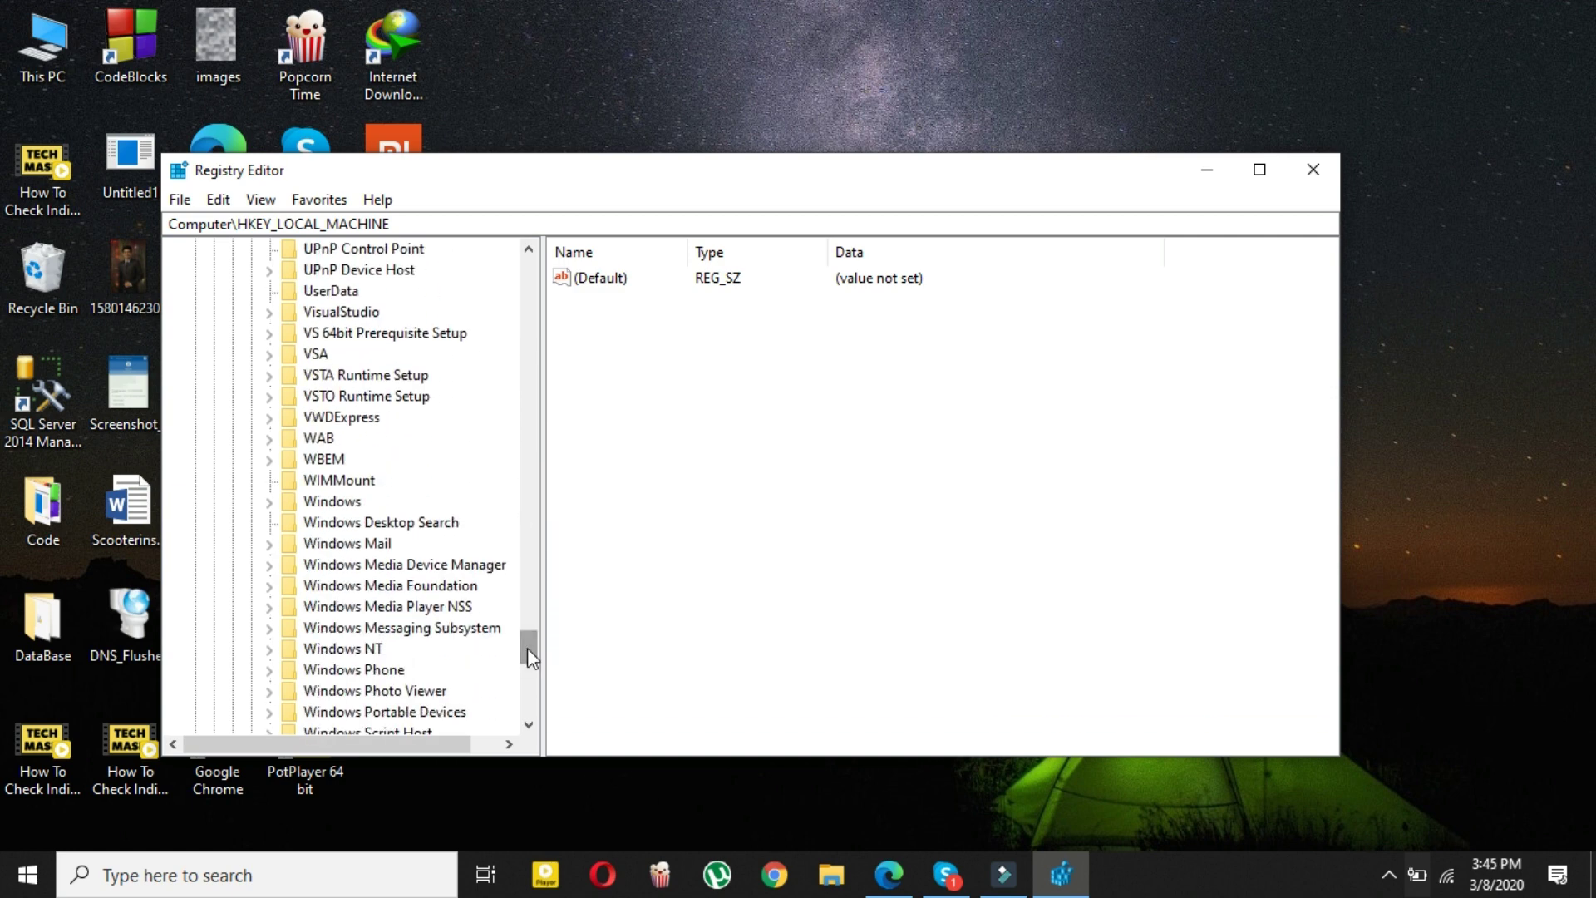
Step: Expand Windows Media Foundation and open its Platform subkey to show its values
click(442, 587)
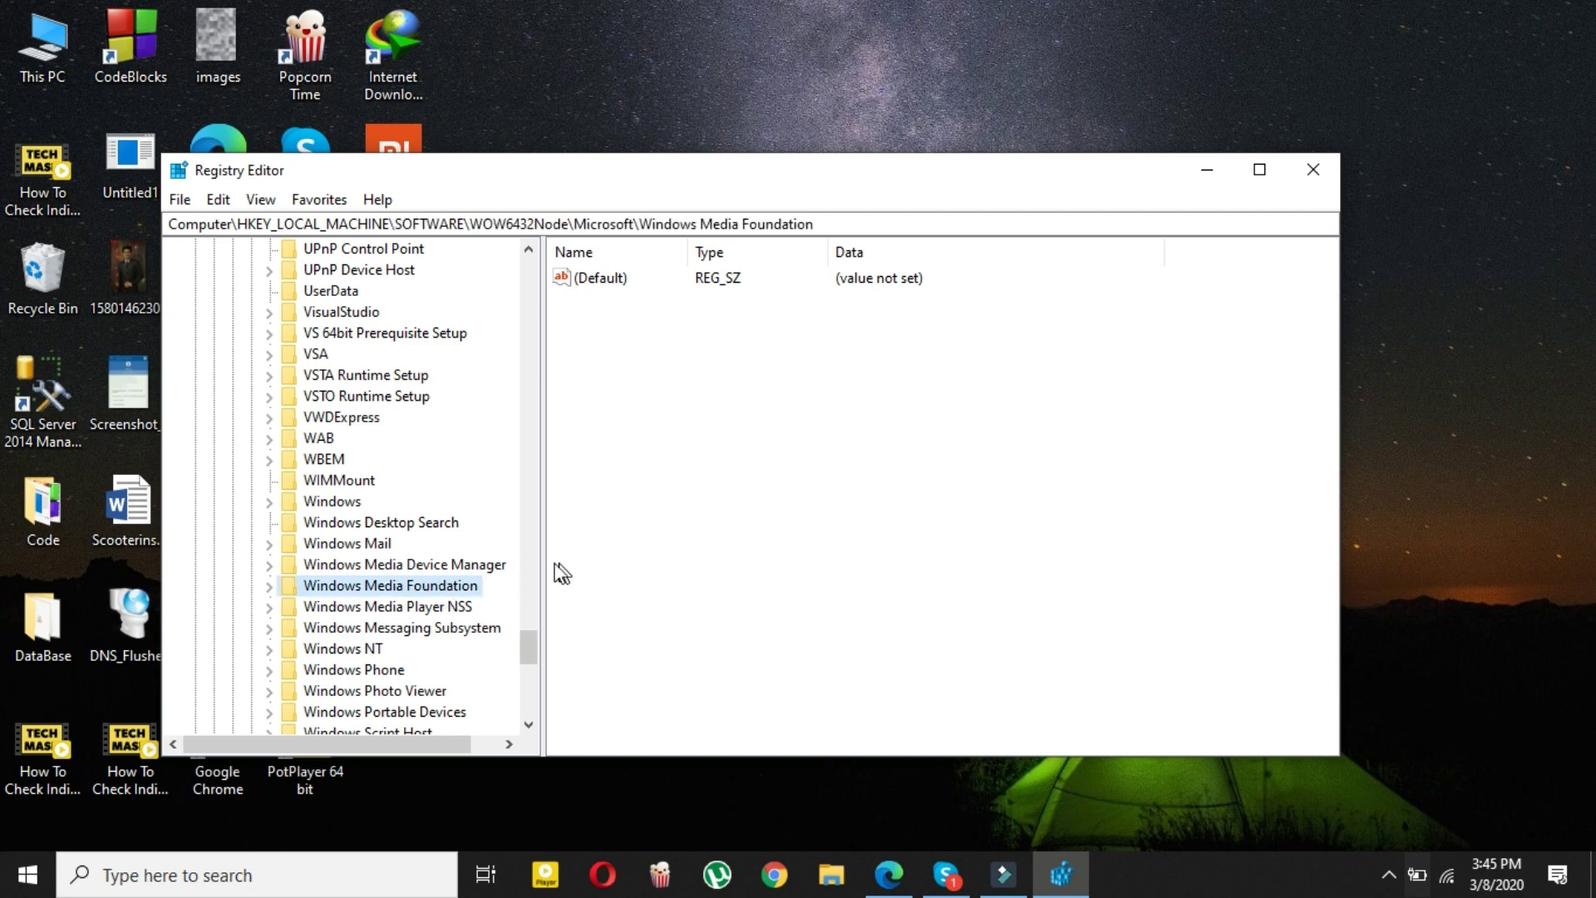
mouse_move(541, 563)
mouse_down()
mouse_move(640, 563)
mouse_move(409, 550)
mouse_move(540, 557)
mouse_up()
click(268, 585)
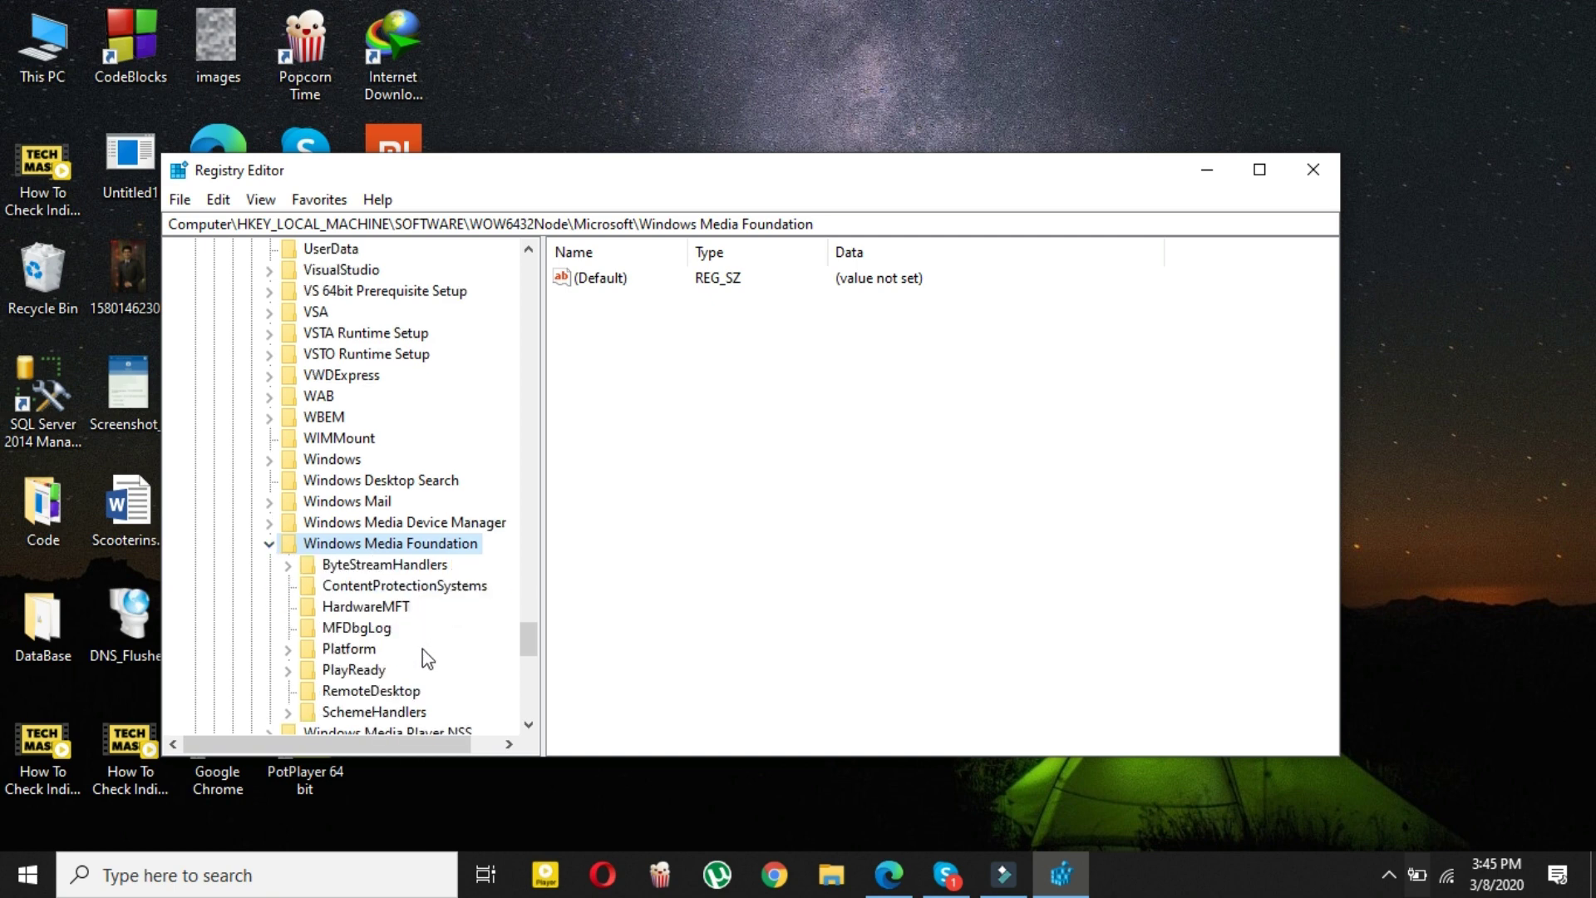
click(288, 649)
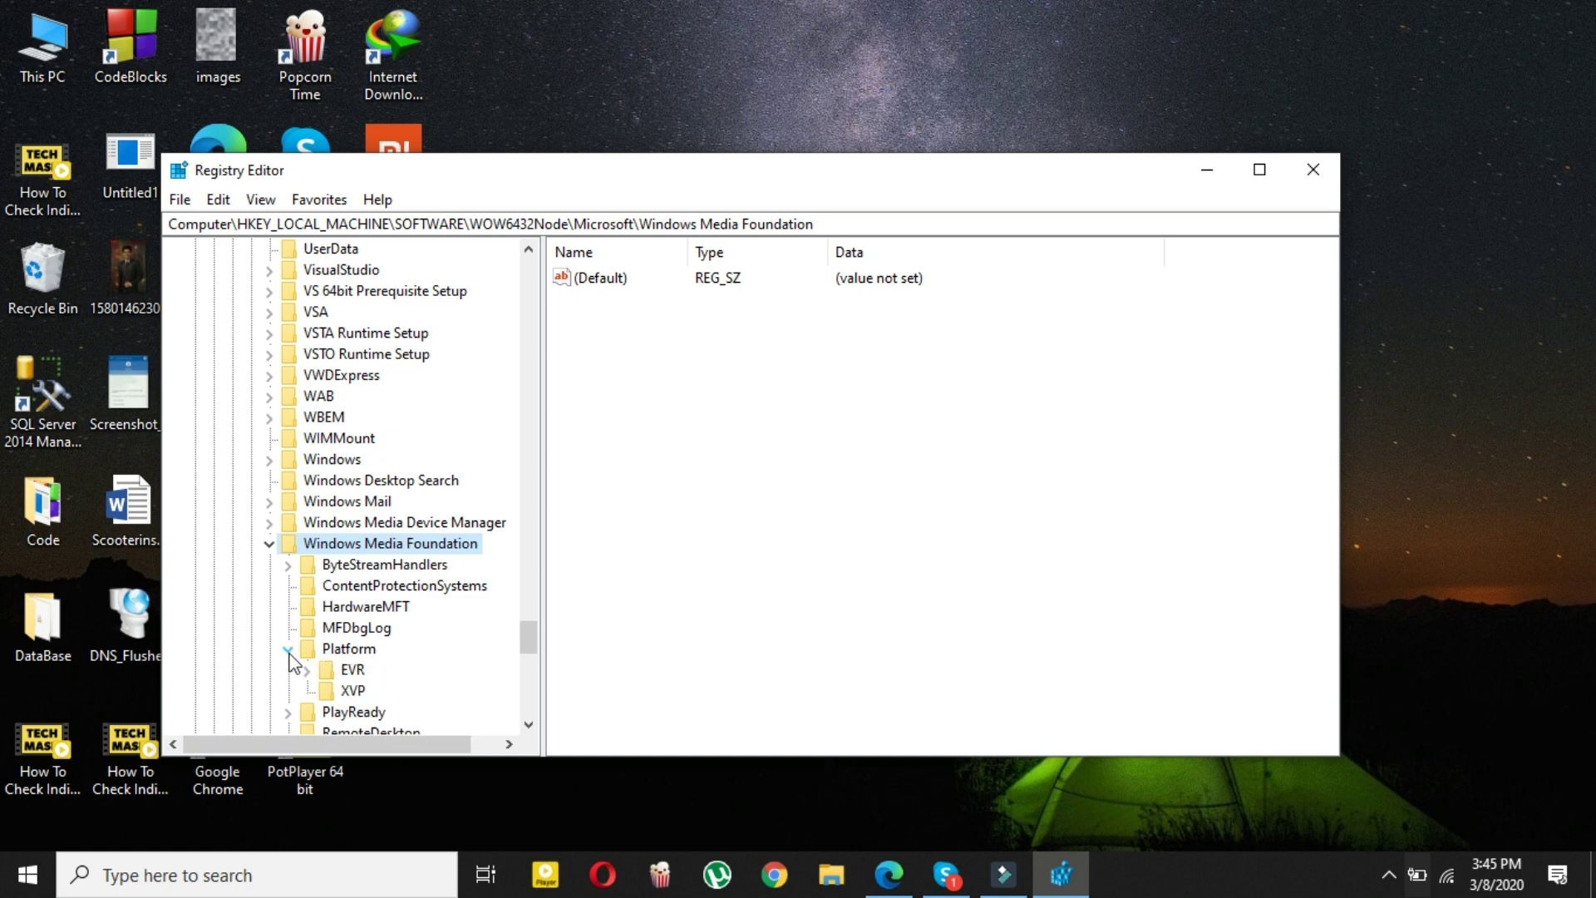
double_click(345, 650)
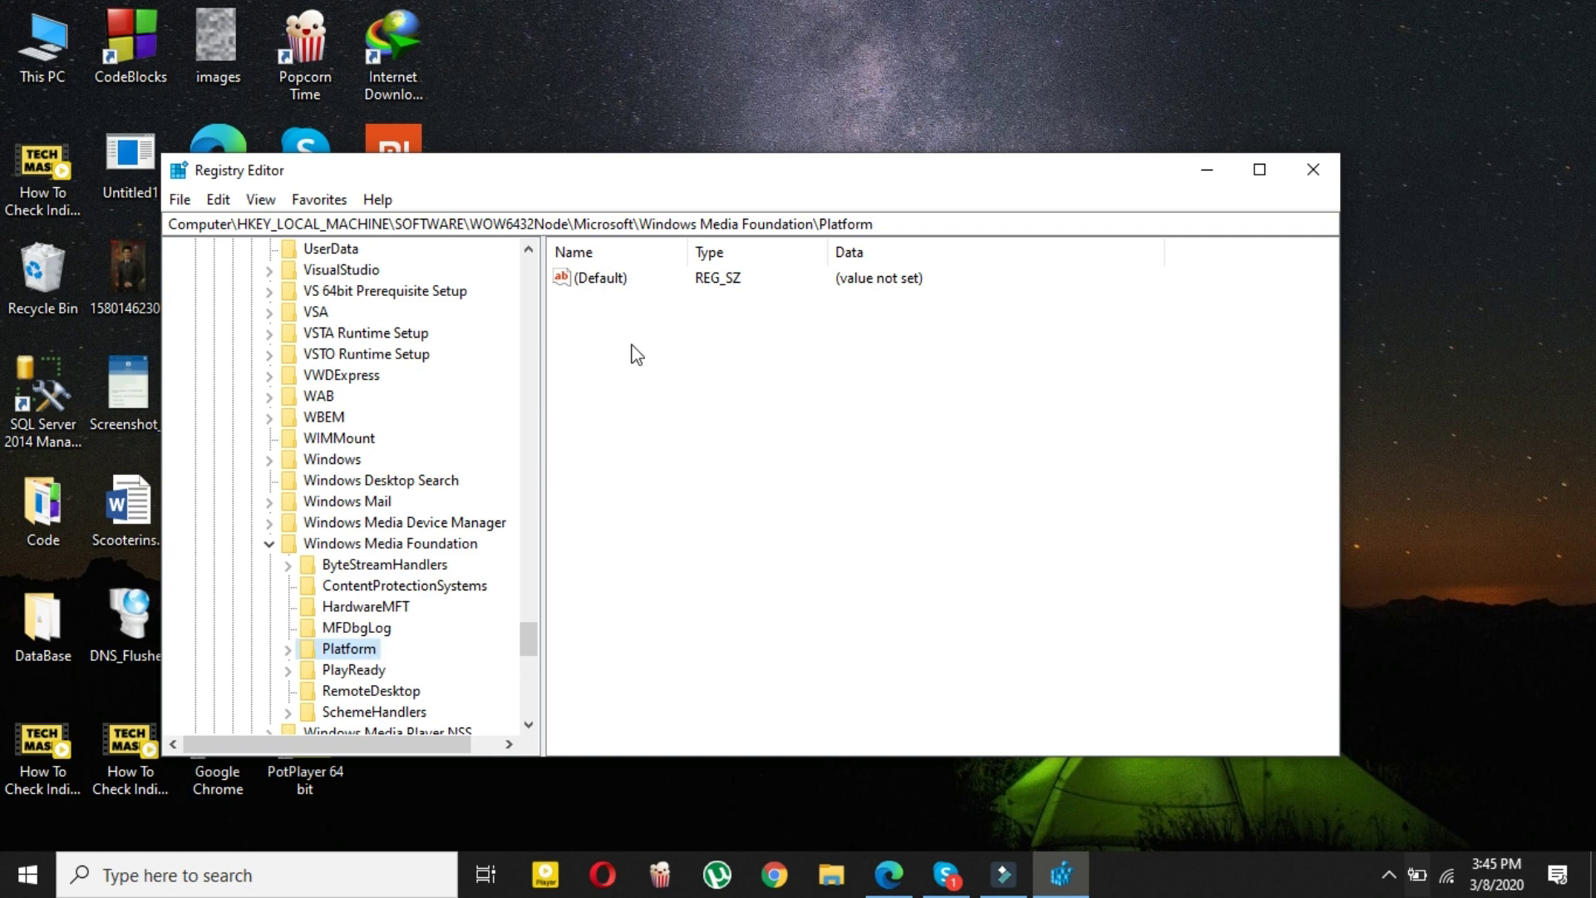
Step: Create a DWORD (32-bit) value named EnableFrameServerMode, correcting the 'Ensble' typo
right_click(737, 416)
mouse_move(780, 439)
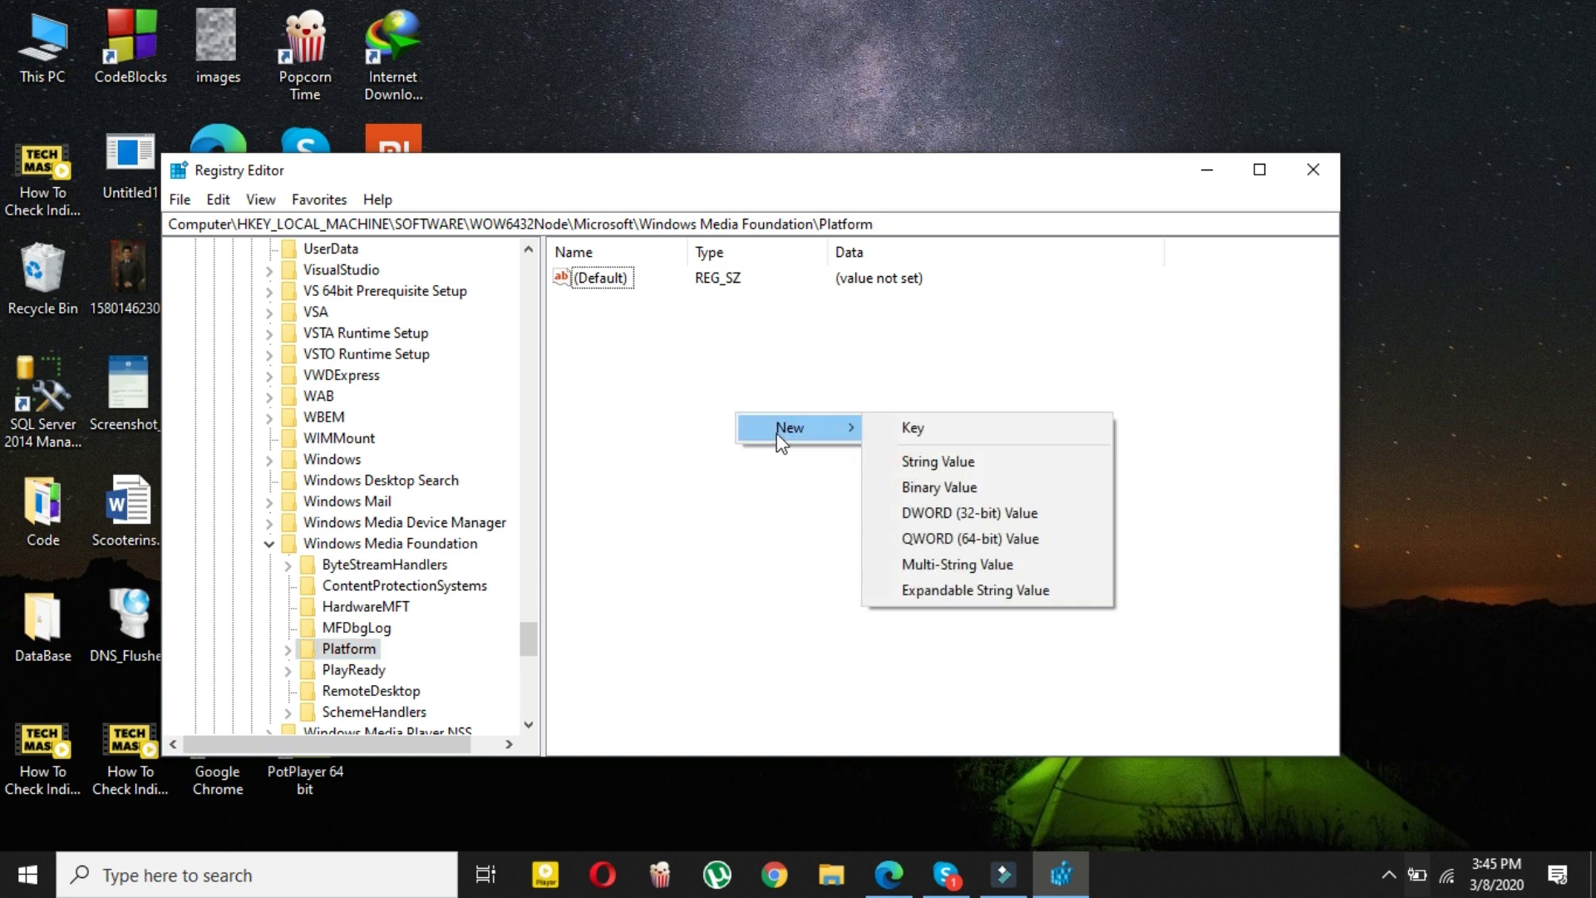
click(1012, 524)
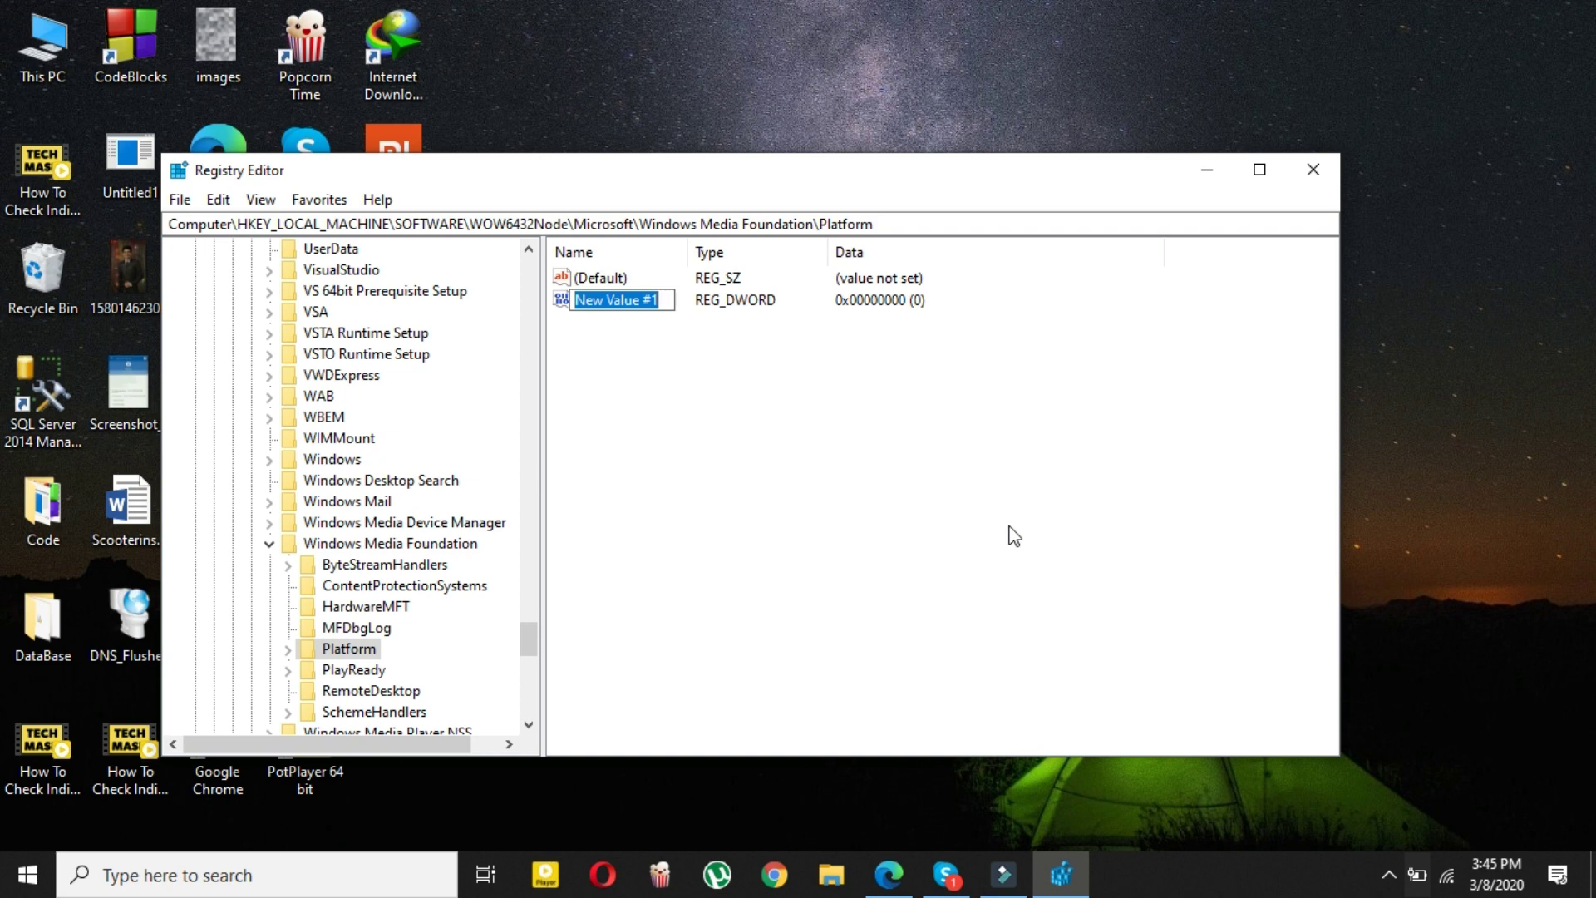
text(Ensb)
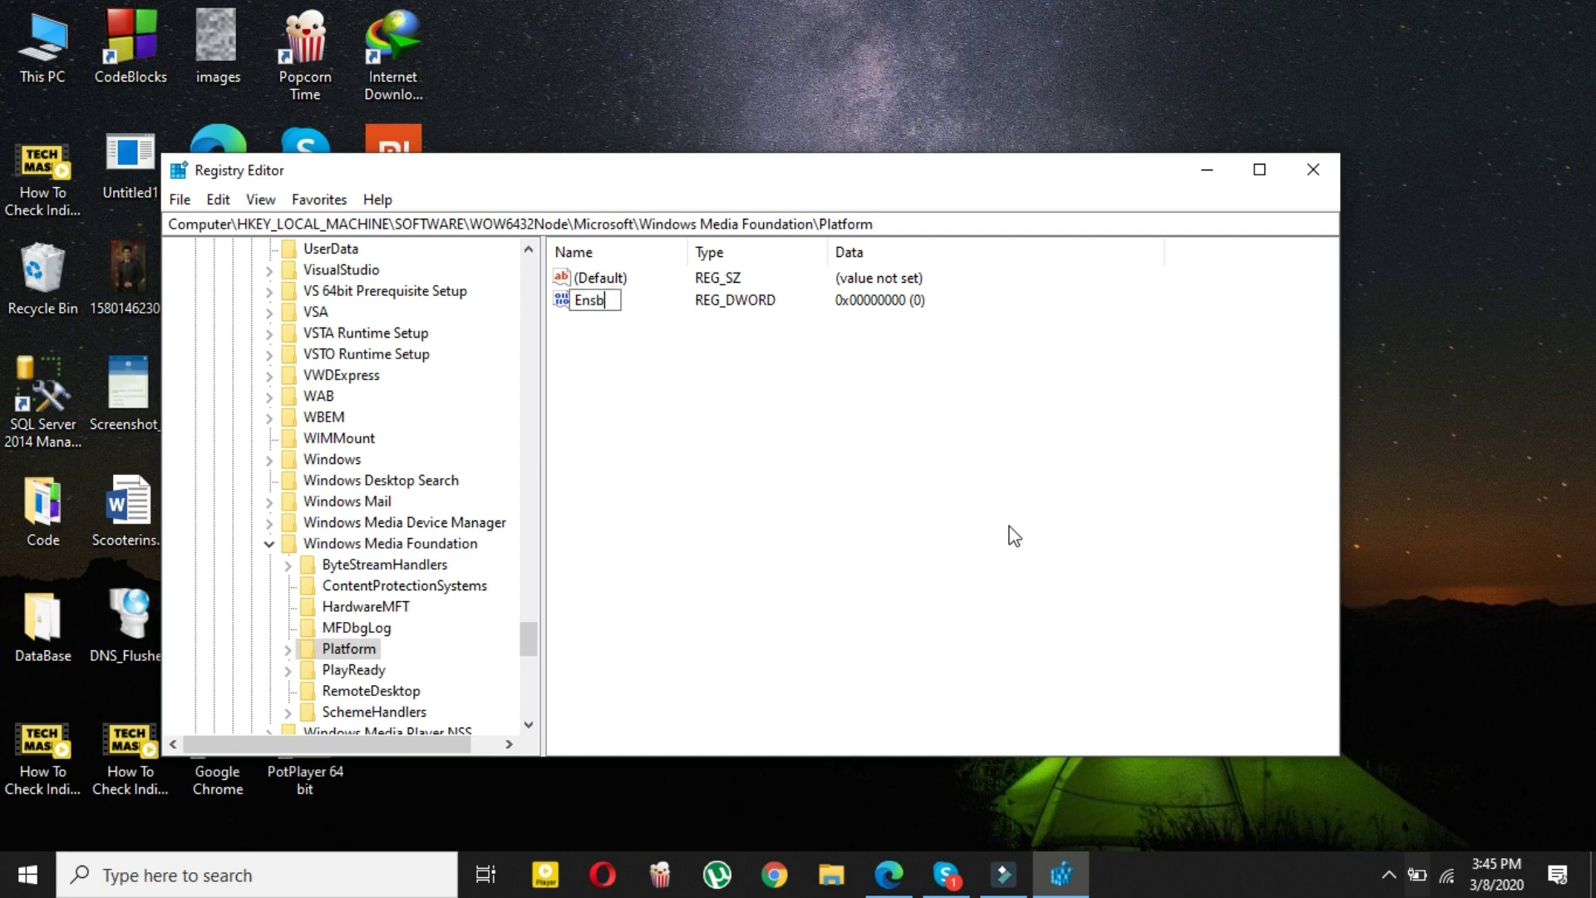
text(leFrameServ)
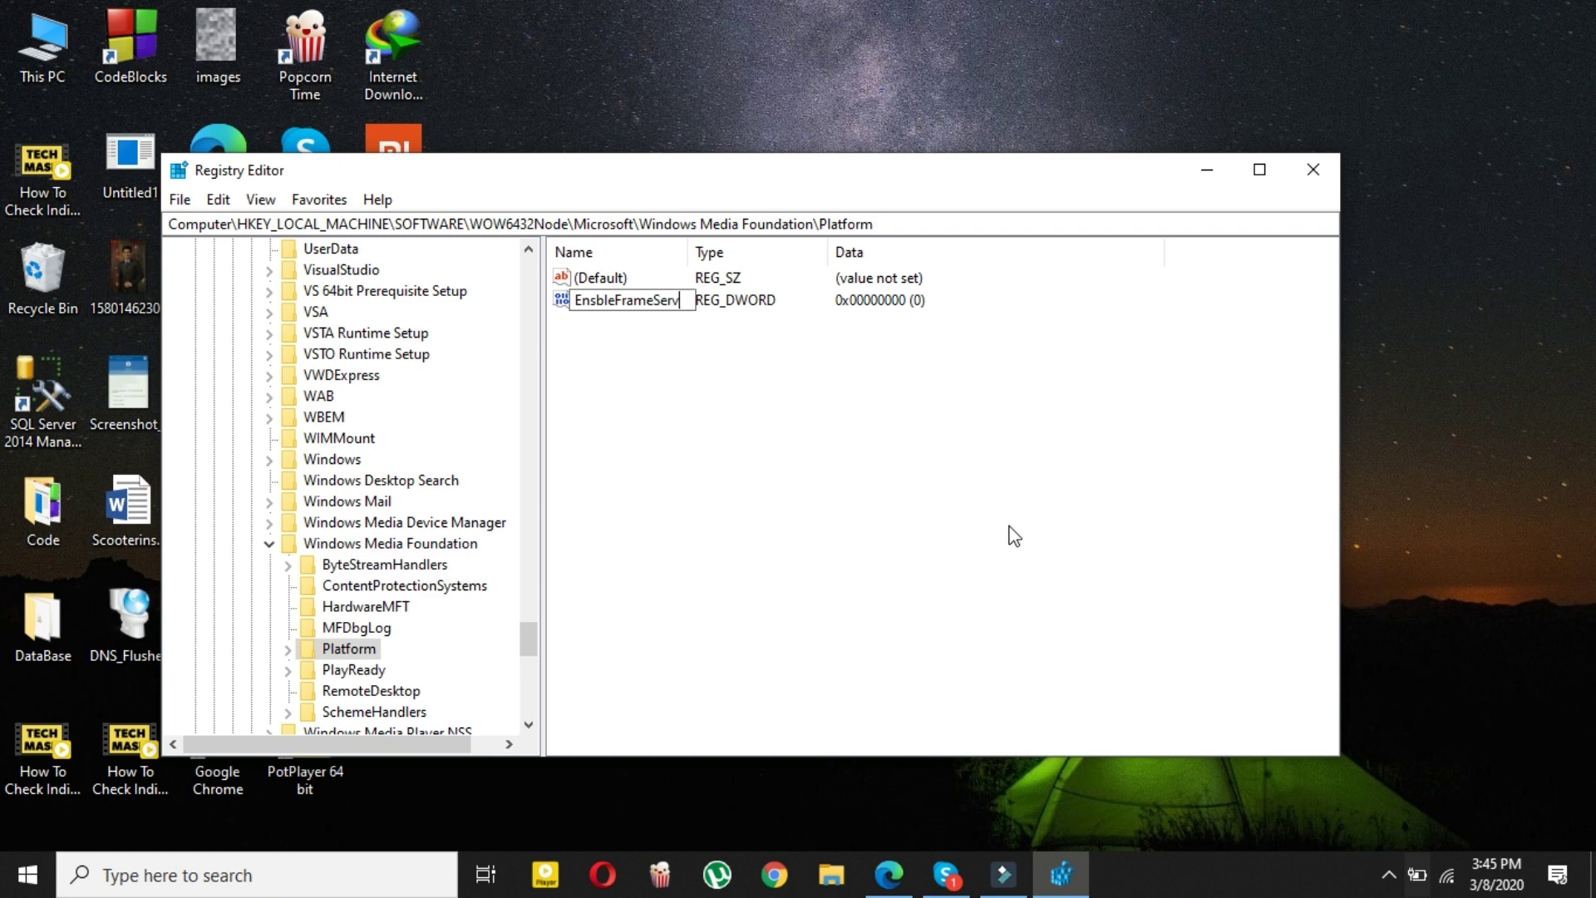
text(erMode)
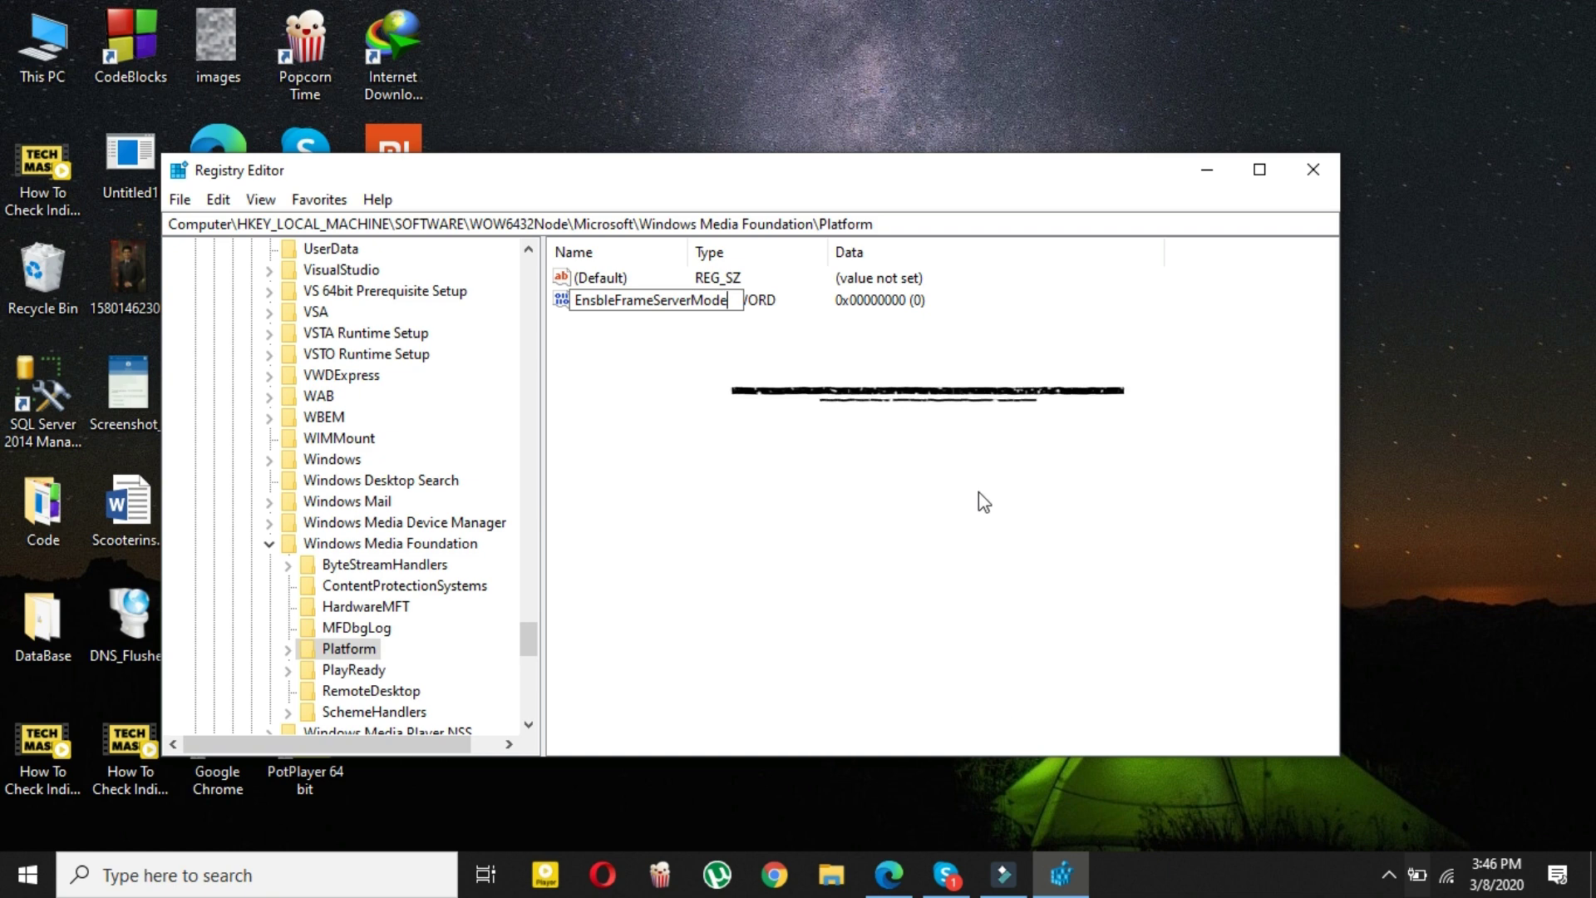
click(597, 301)
key(BackSpace)
text(a)
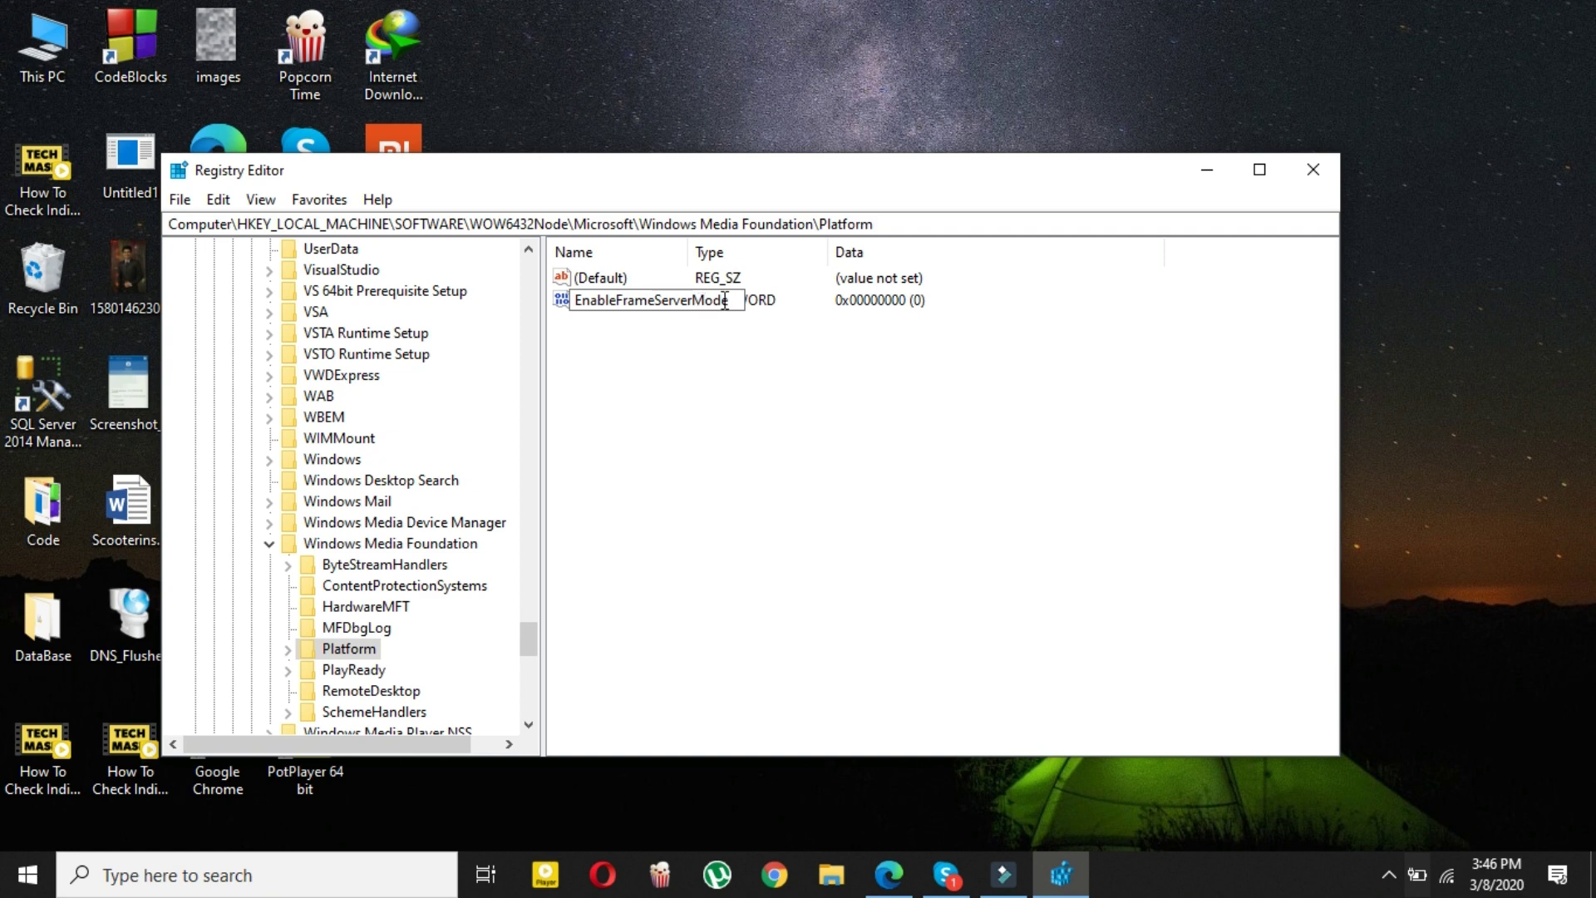
Step: Commit the EnableFrameServerMode name and confirm its value data as 0 in Modify
key(Return)
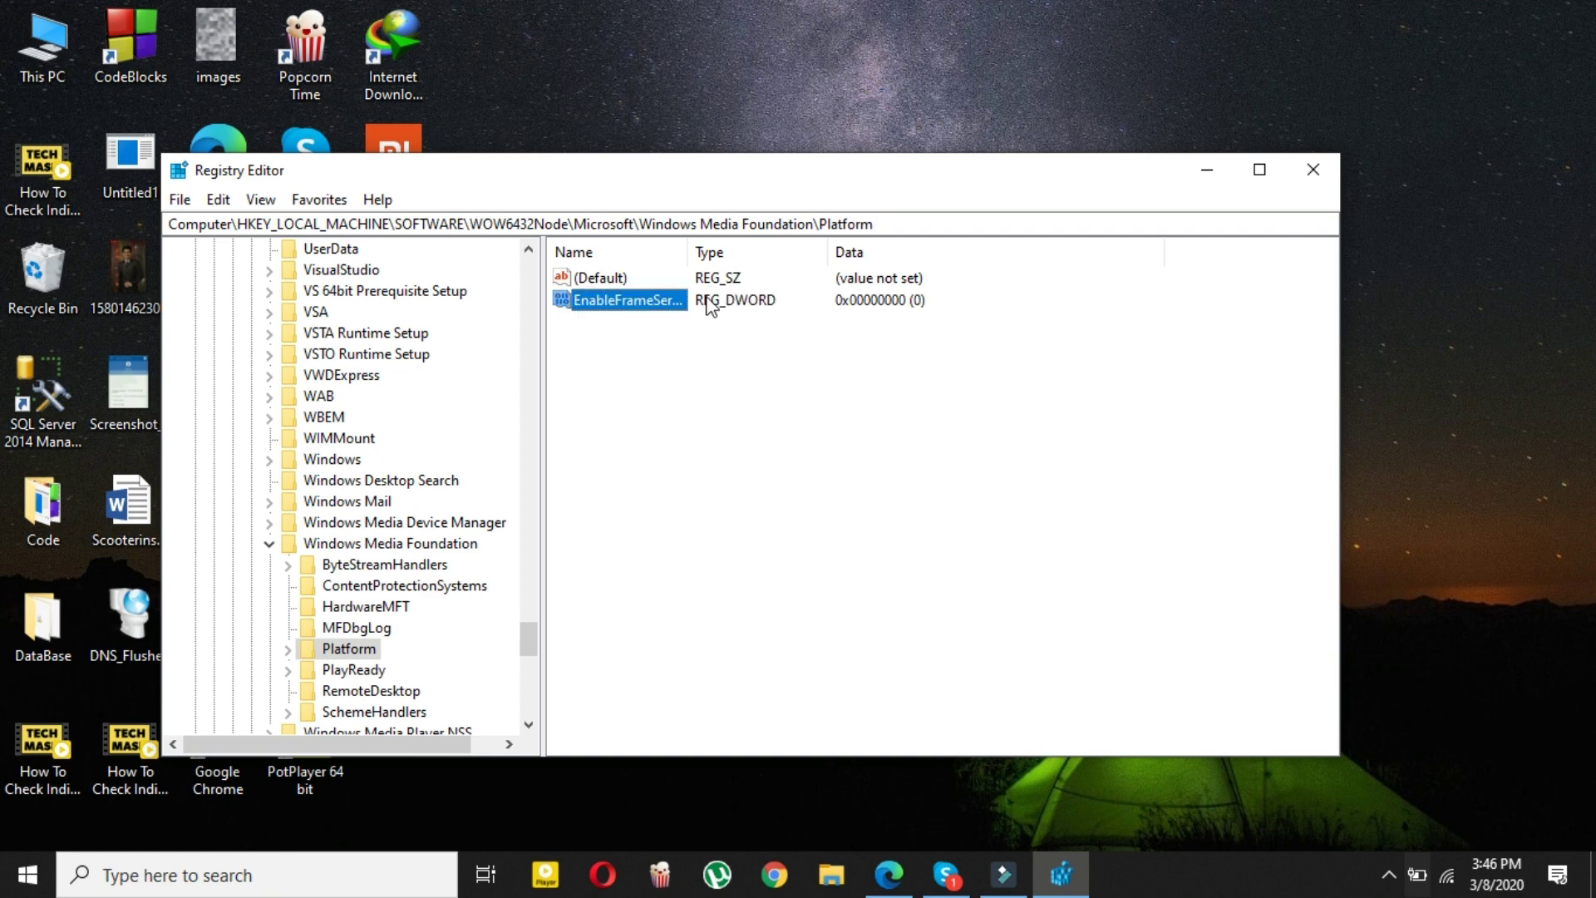
right_click(662, 297)
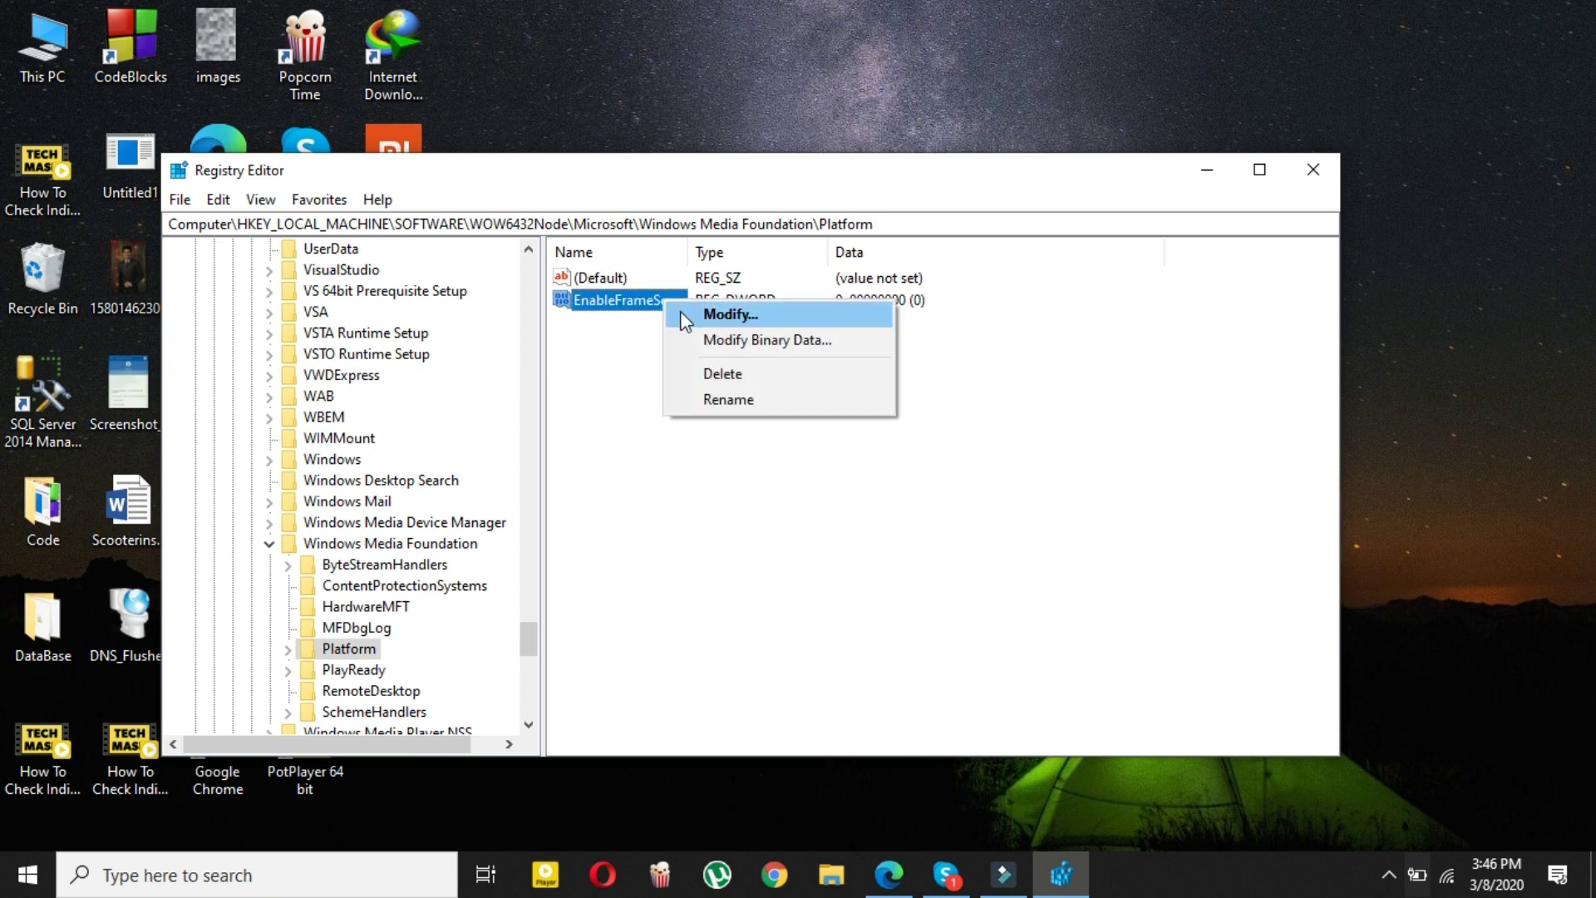
click(683, 314)
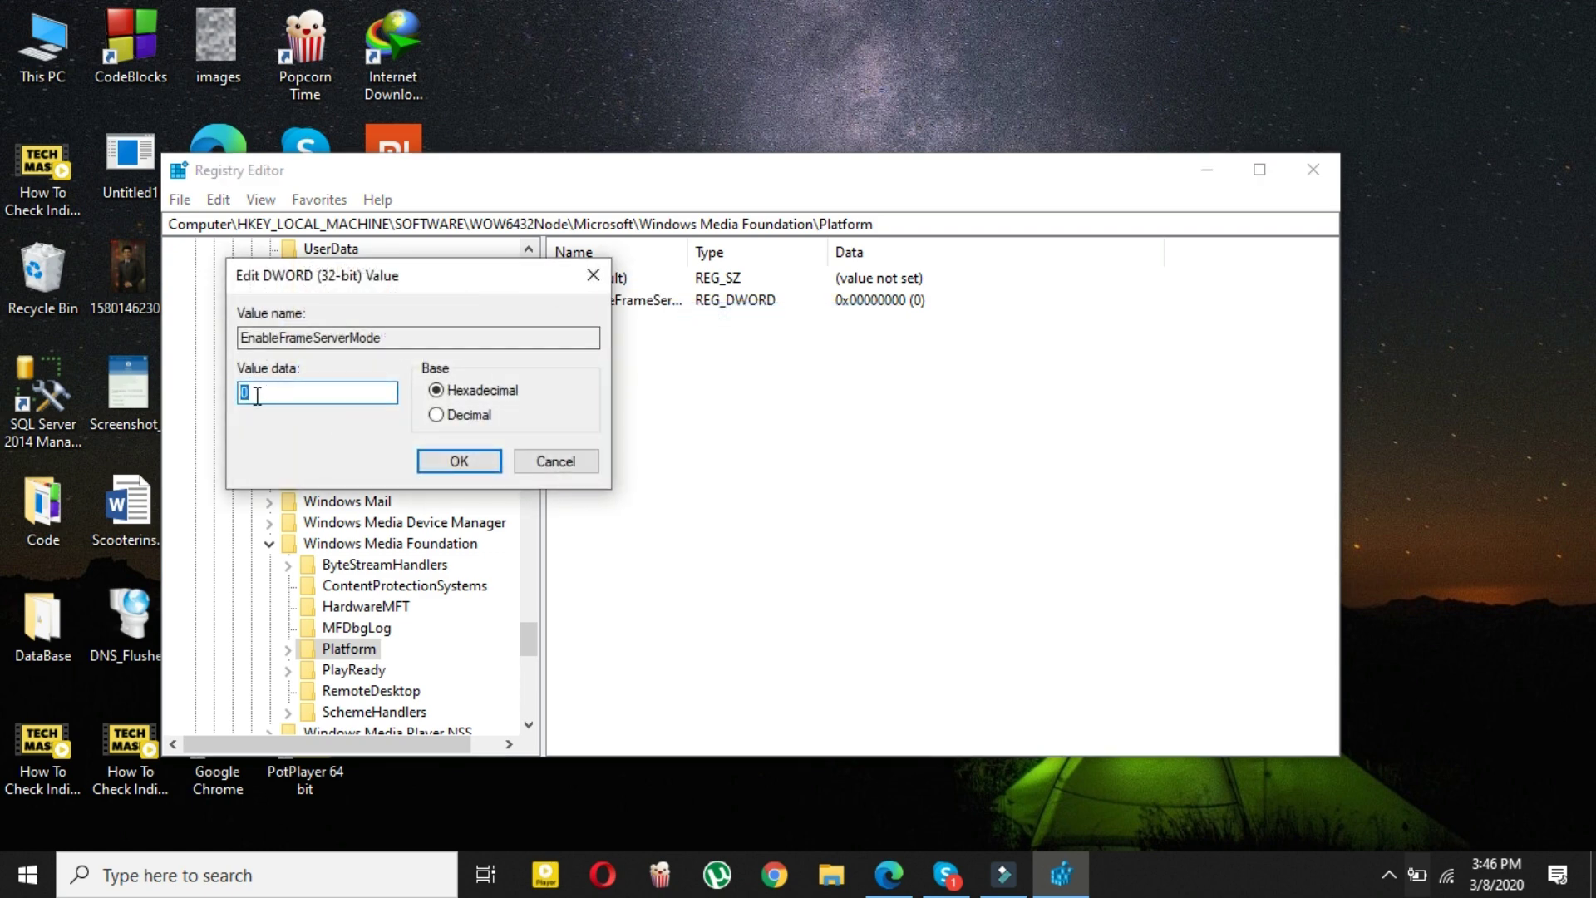
click(459, 461)
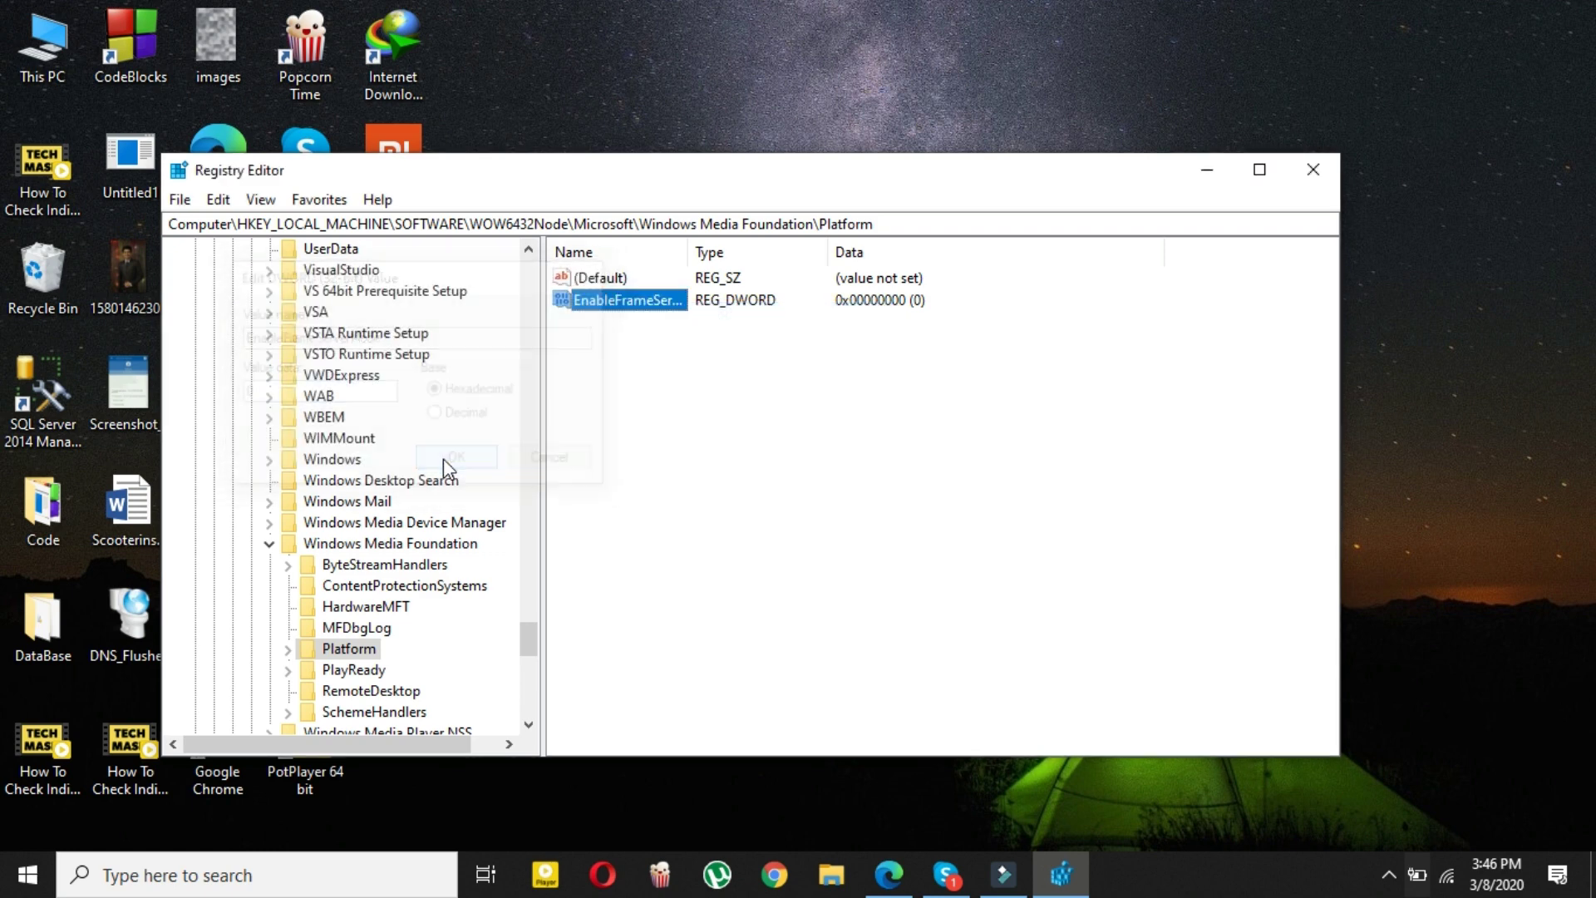
Step: Close the Registry Editor window
click(1301, 167)
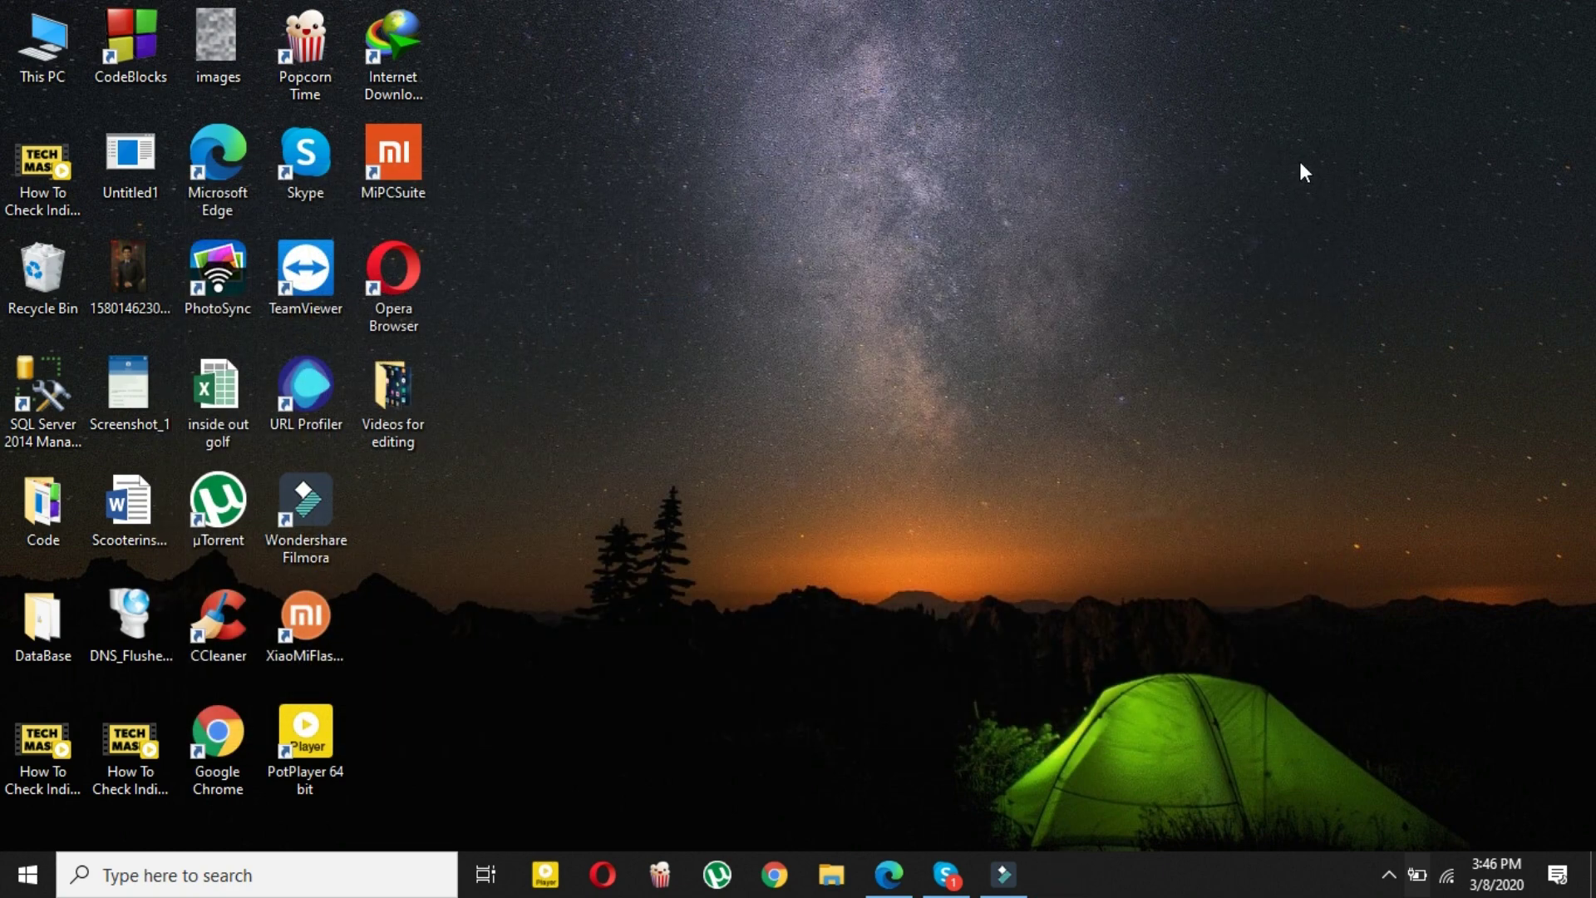